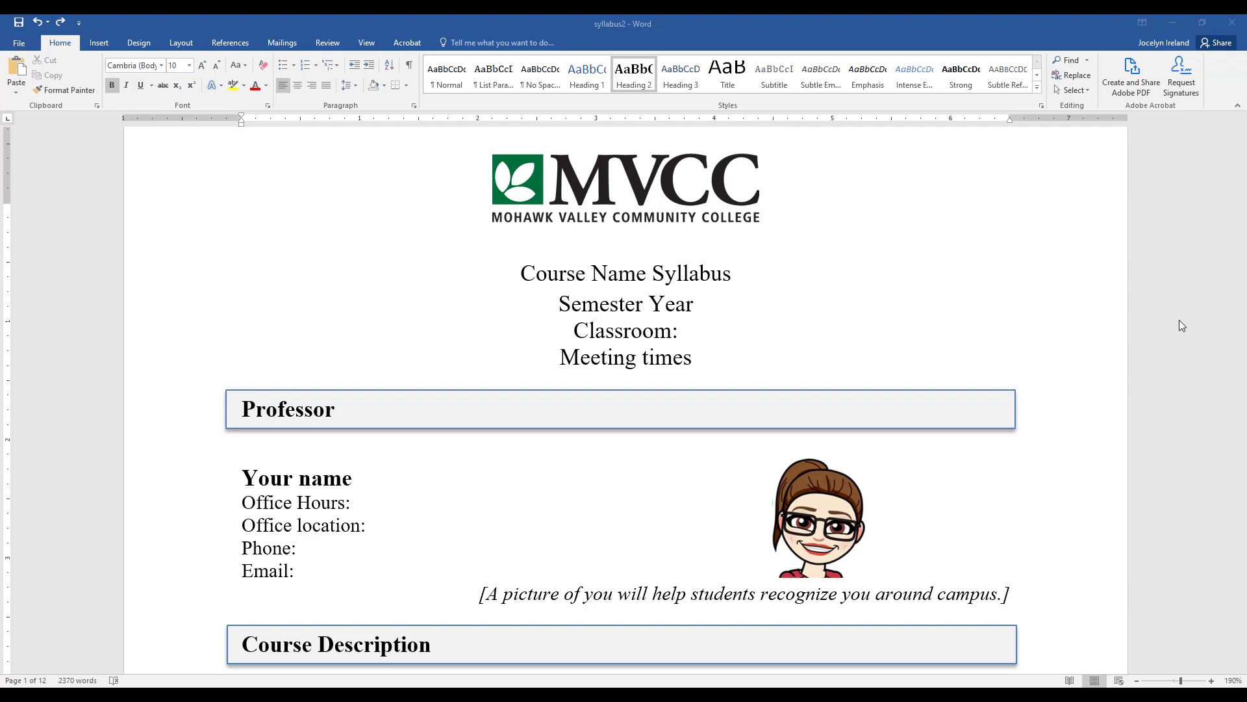
Update Heading 1 to match the selected 'Course Name Syllabus' title's formatting.
left_click(645, 274)
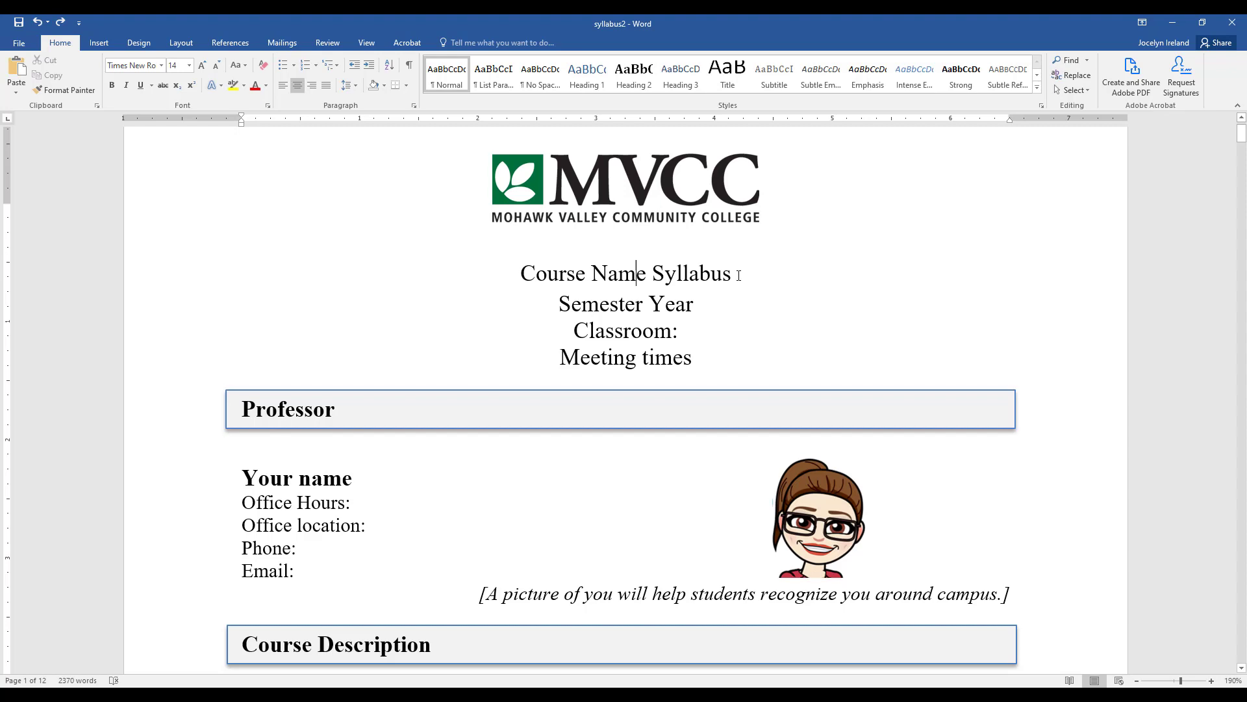
left_click_drag(738, 275, 545, 262)
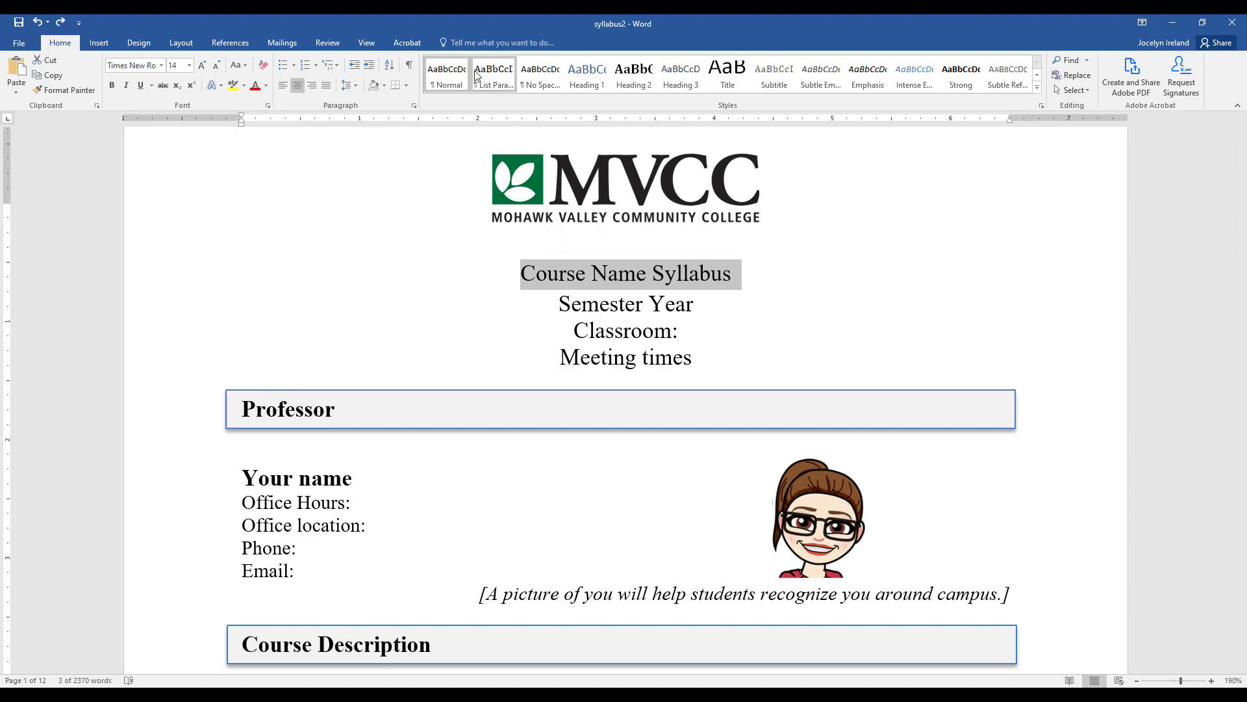
left_click(728, 73)
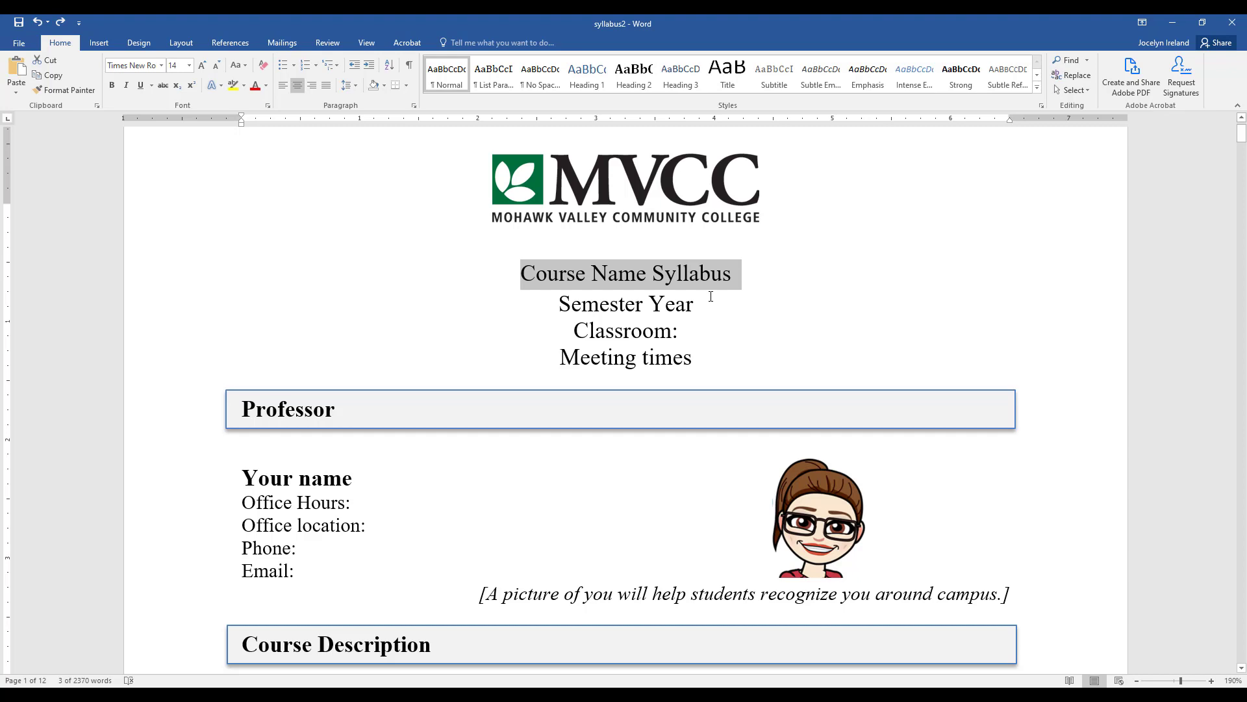
right_click(595, 85)
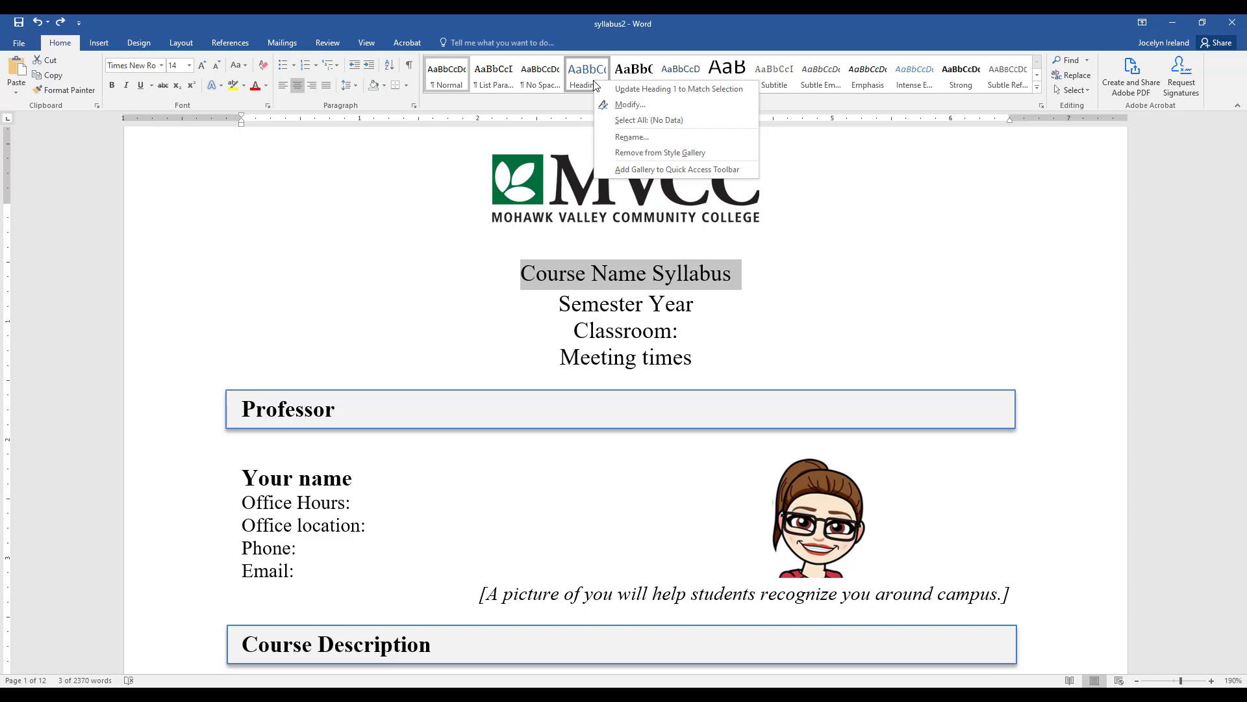
left_click(637, 89)
left_click(711, 273)
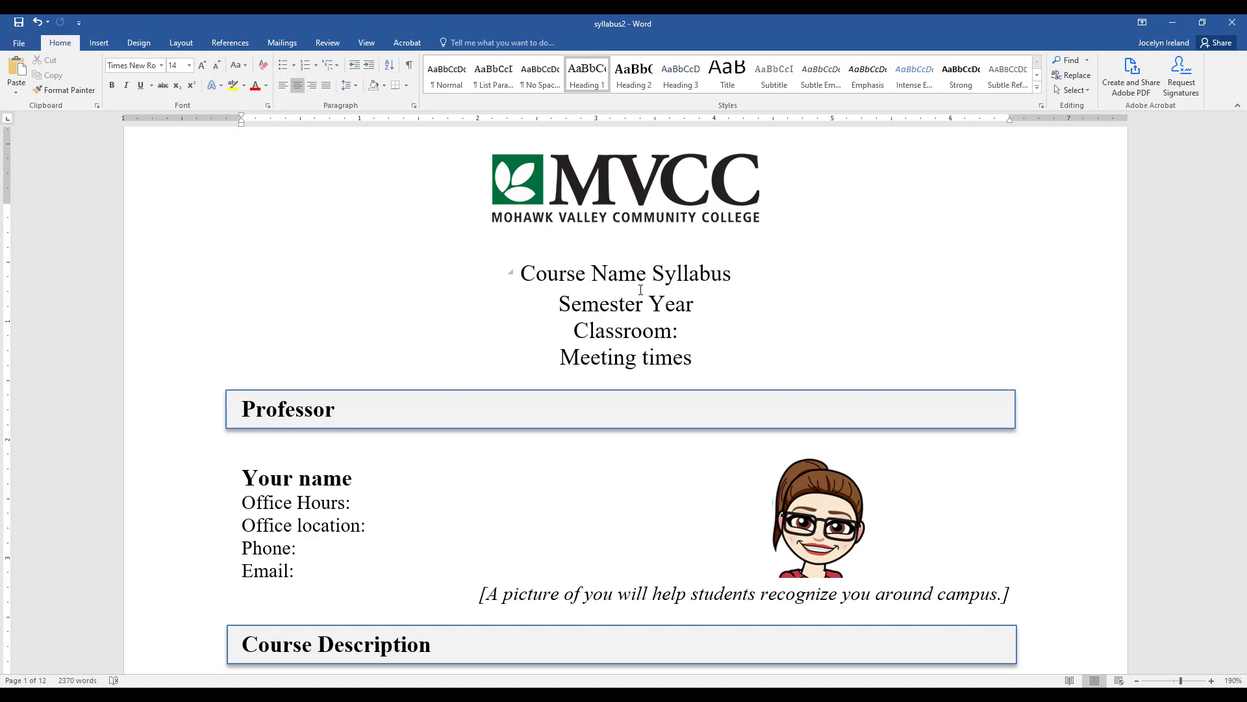
Update Heading 2 to match the selected Professor heading's boxed formatting.
scroll(641, 289, "down", 3)
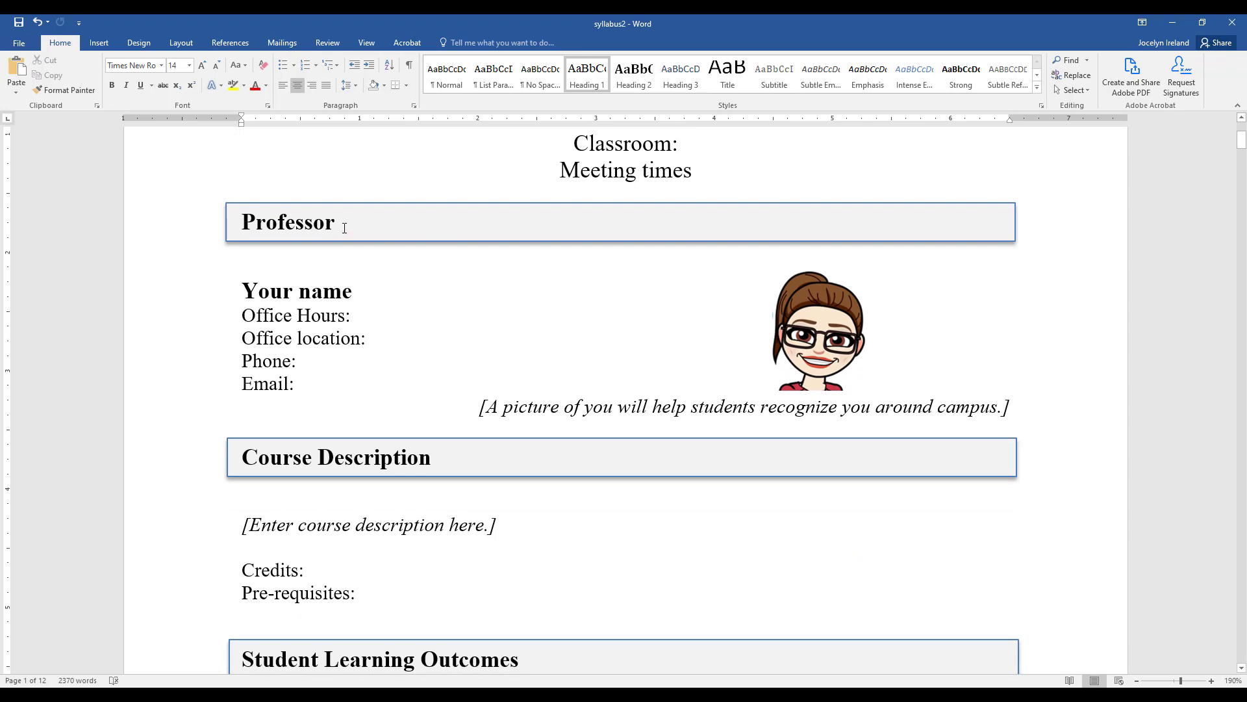
left_click_drag(345, 227, 239, 229)
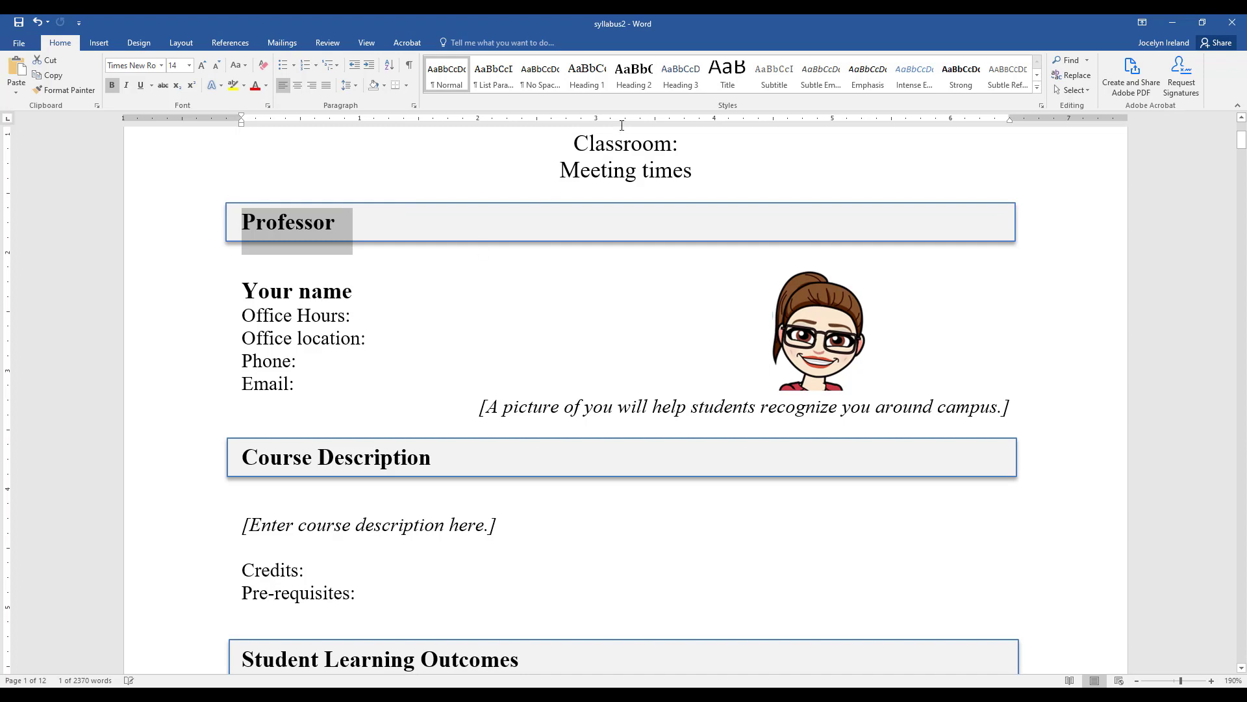
right_click(627, 85)
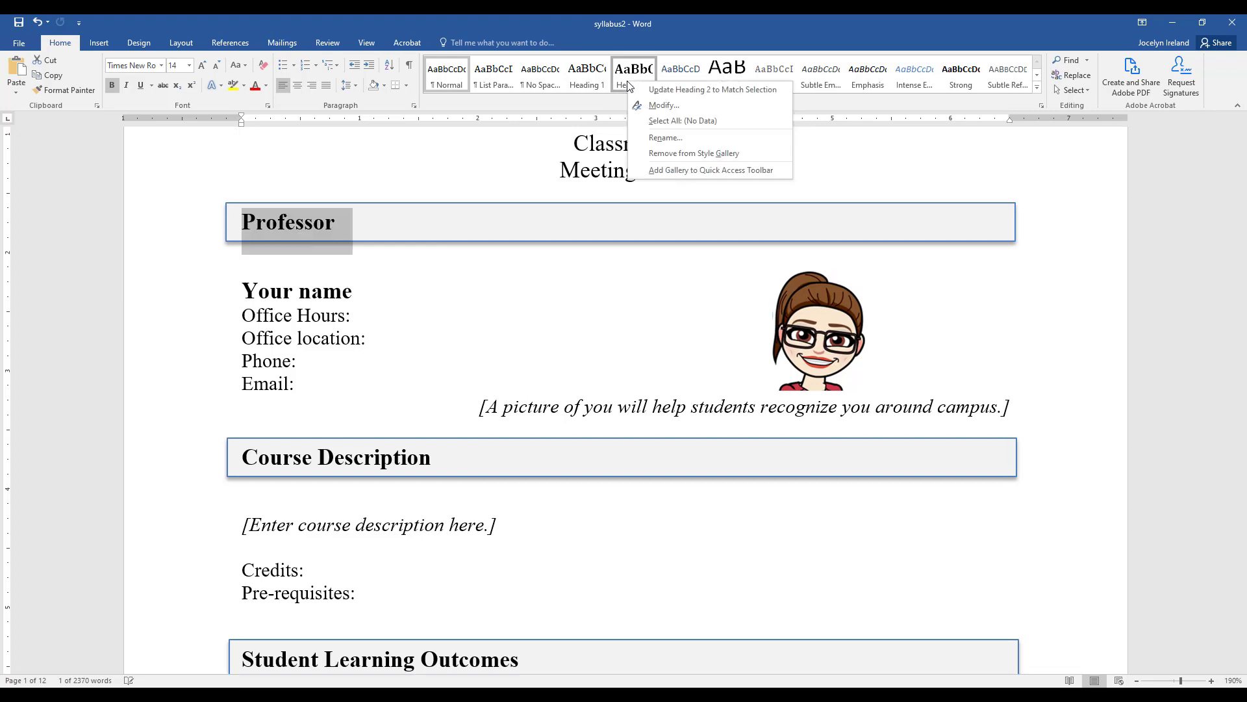
left_click(660, 91)
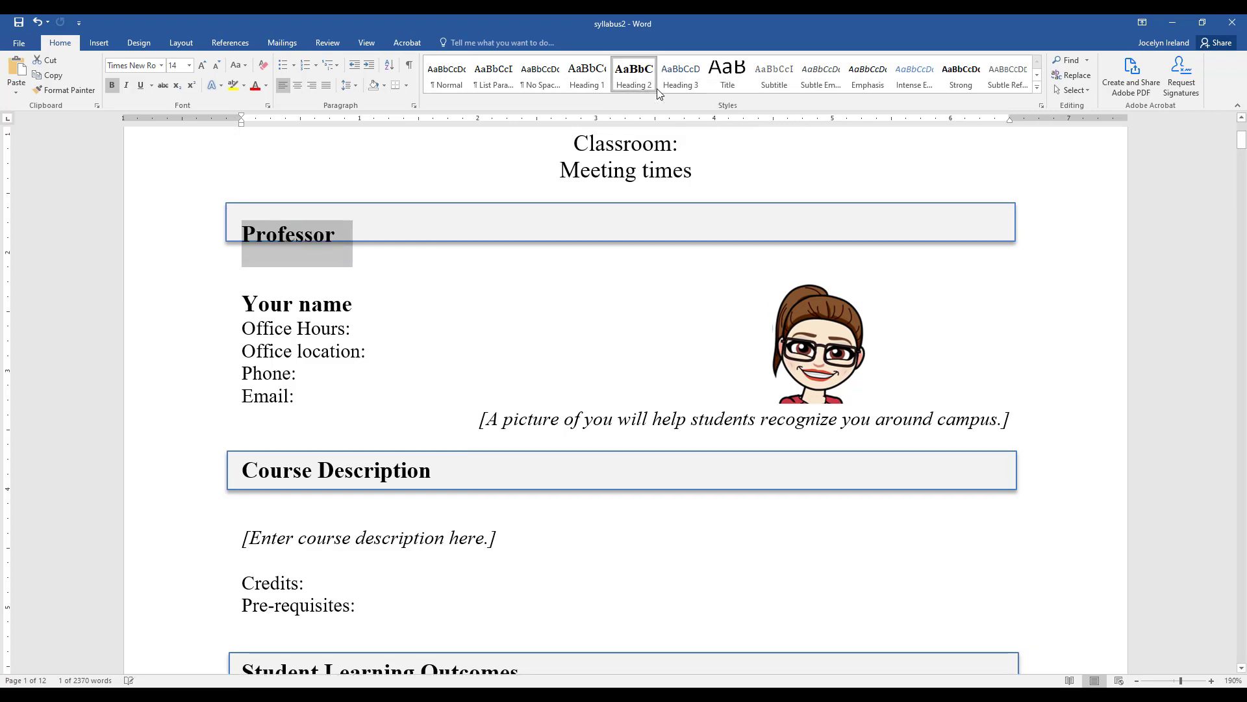
left_click(520, 282)
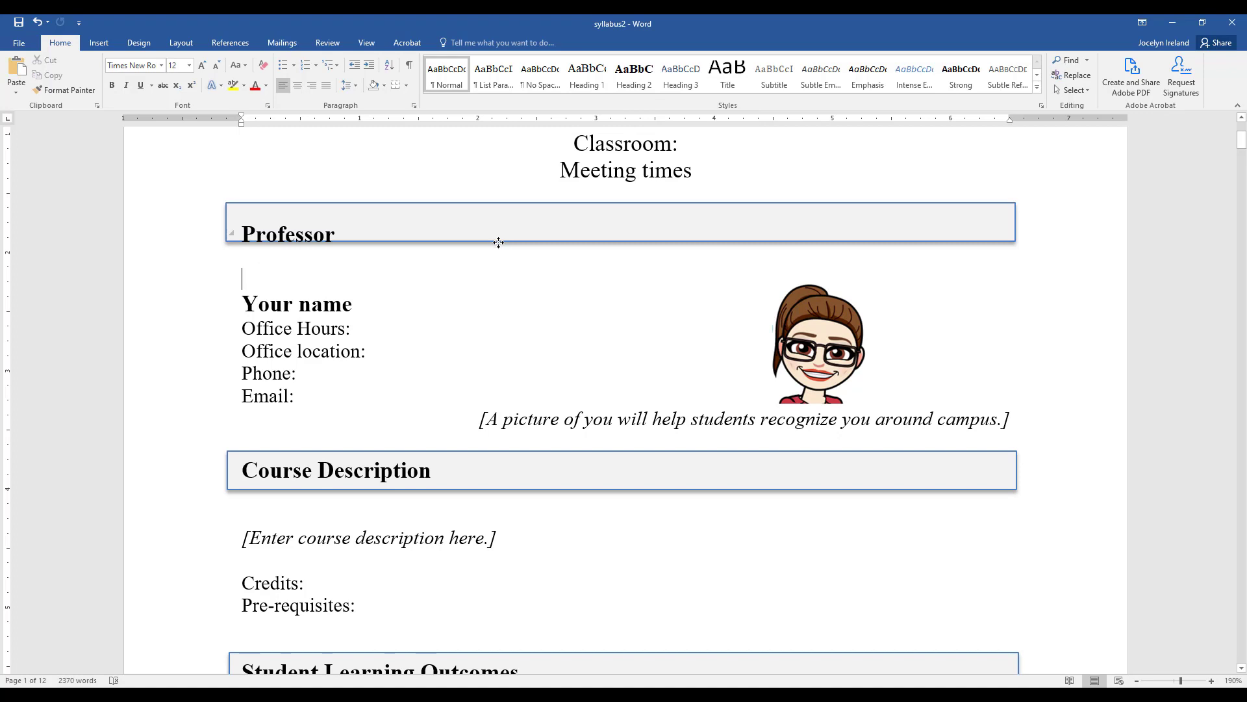
left_click_drag(498, 243, 498, 253)
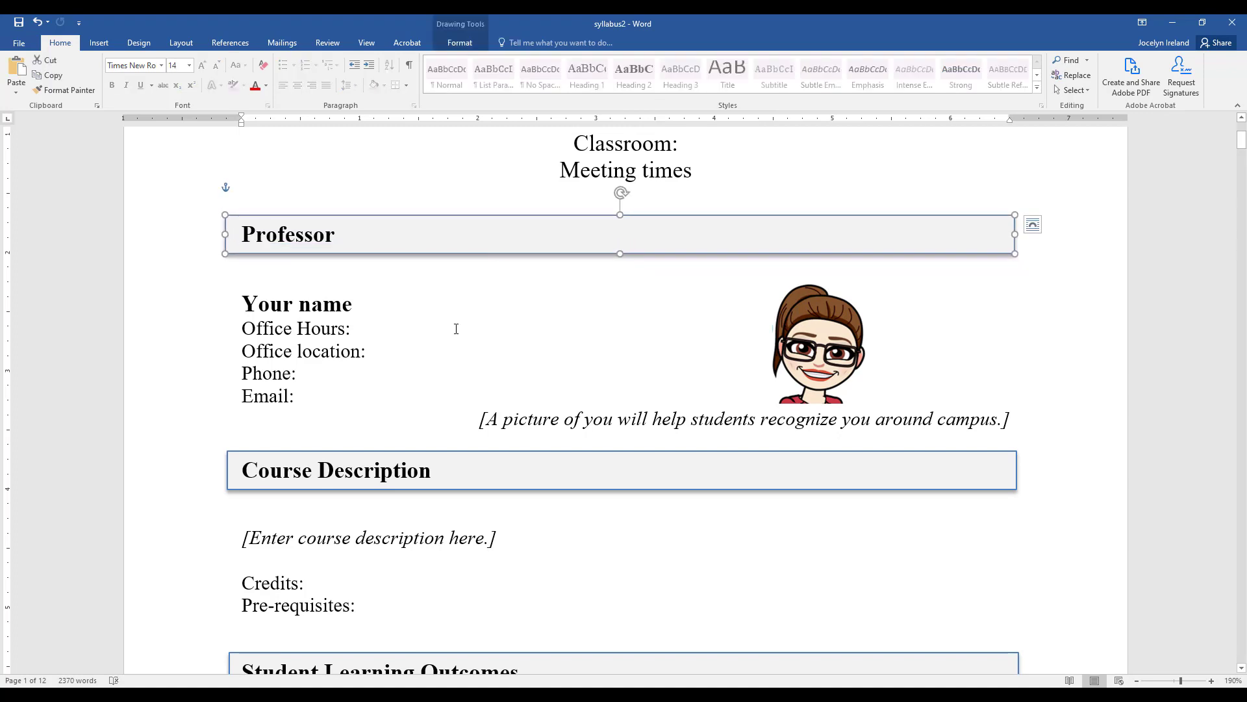
Apply Heading 2 to Course Description and compare it with the Professor heading.
scroll(456, 329, "down", 3)
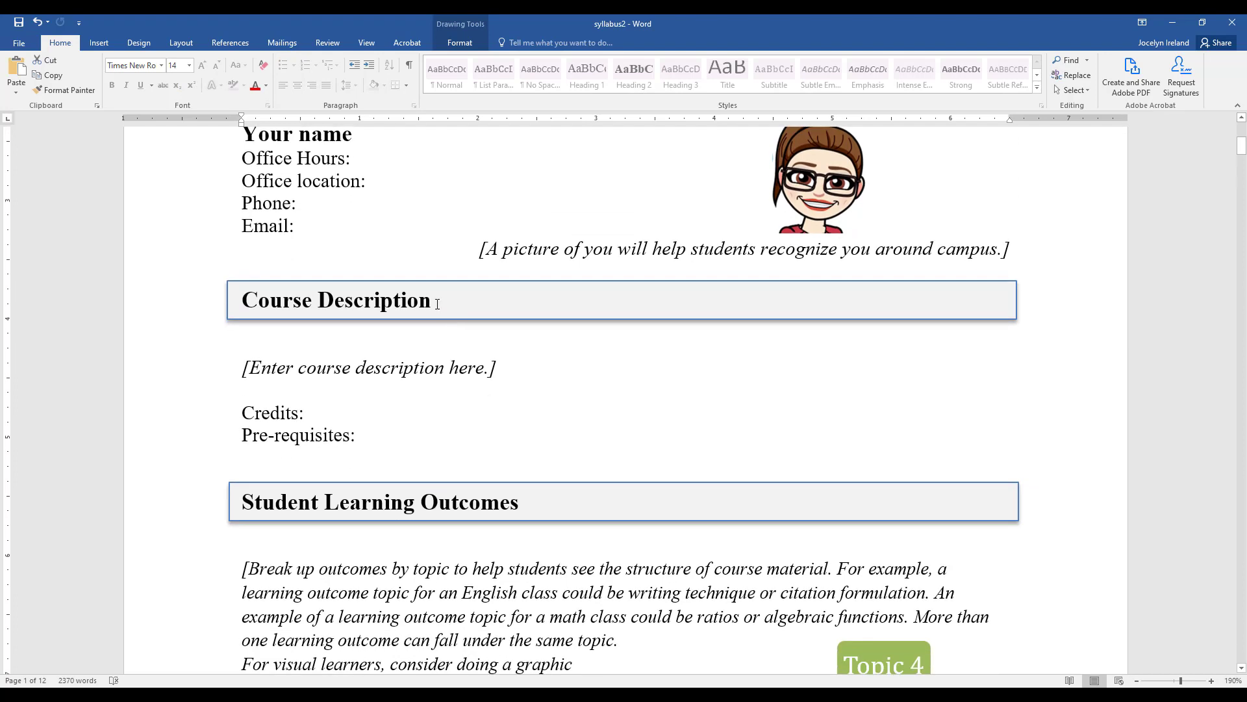
left_click_drag(438, 304, 257, 299)
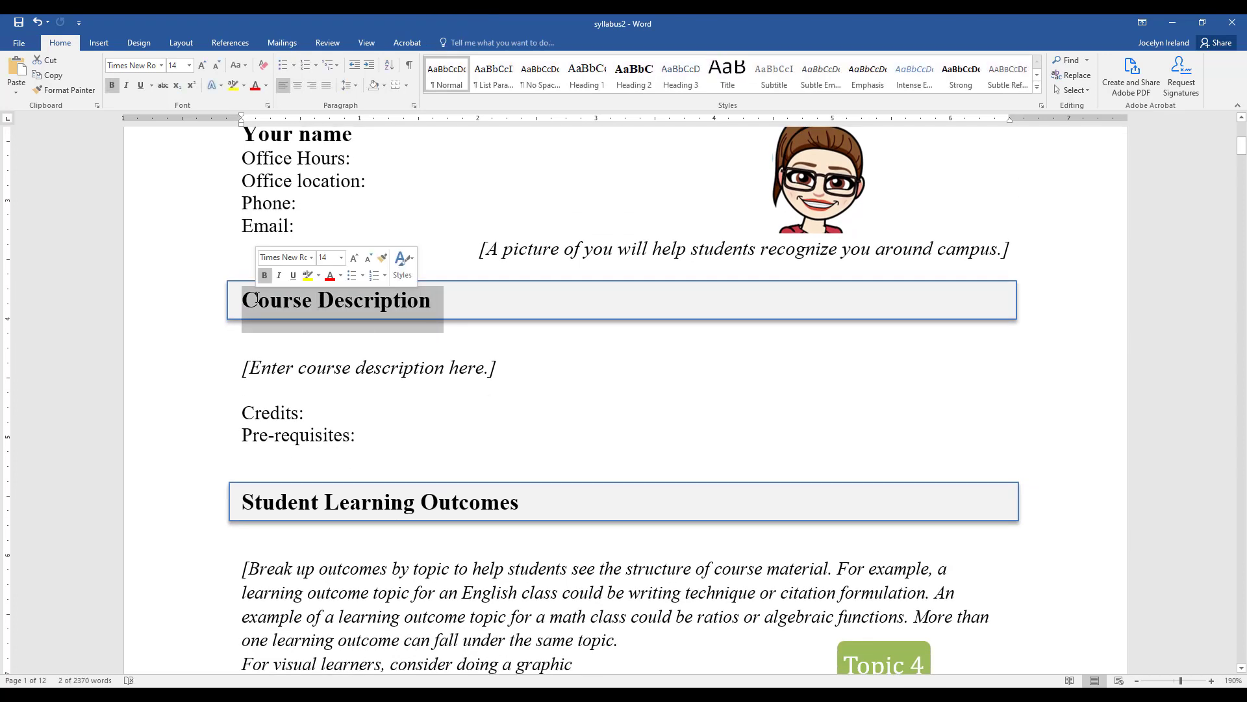
left_click(645, 87)
left_click(567, 399)
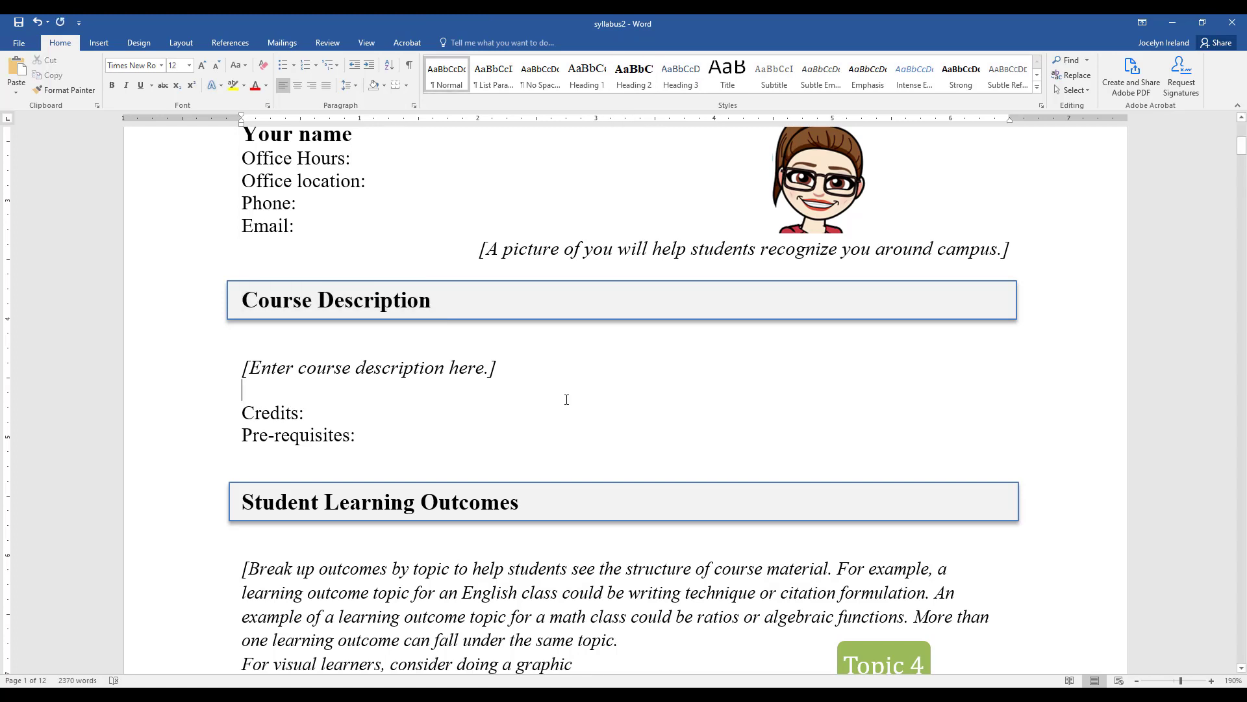
scroll(566, 399, "up", 2)
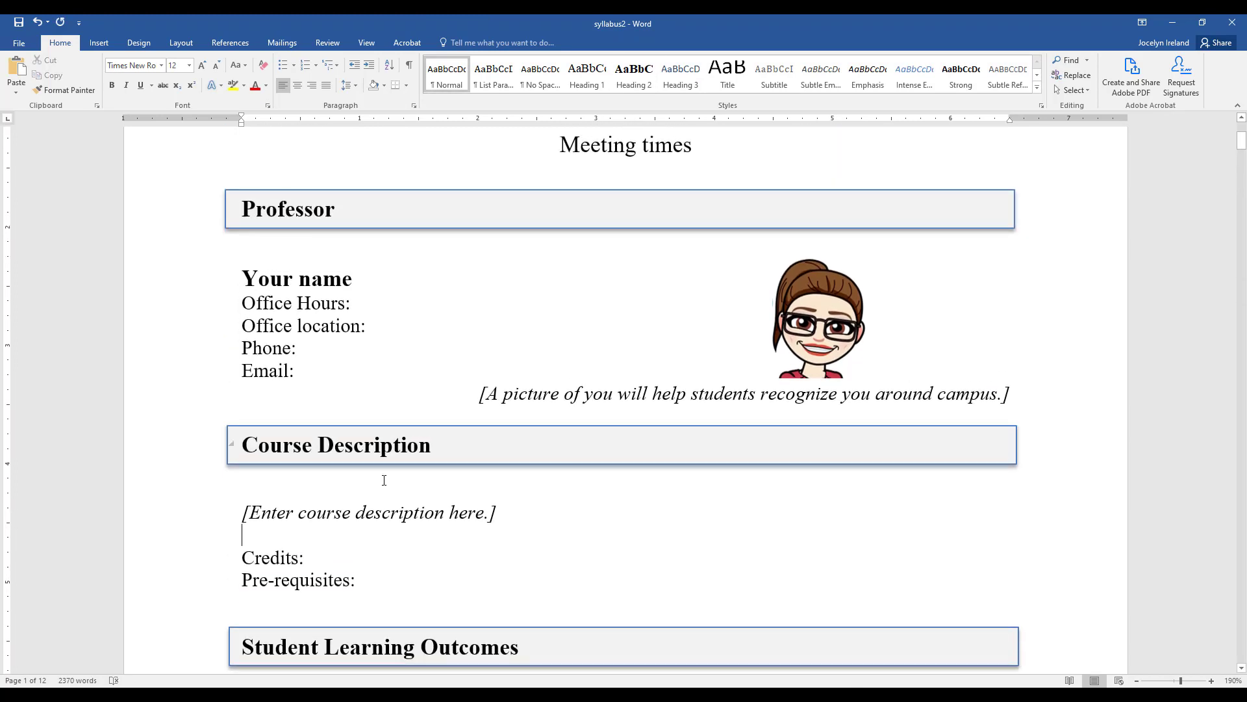
left_click(339, 210)
scroll(416, 449, "down", 4)
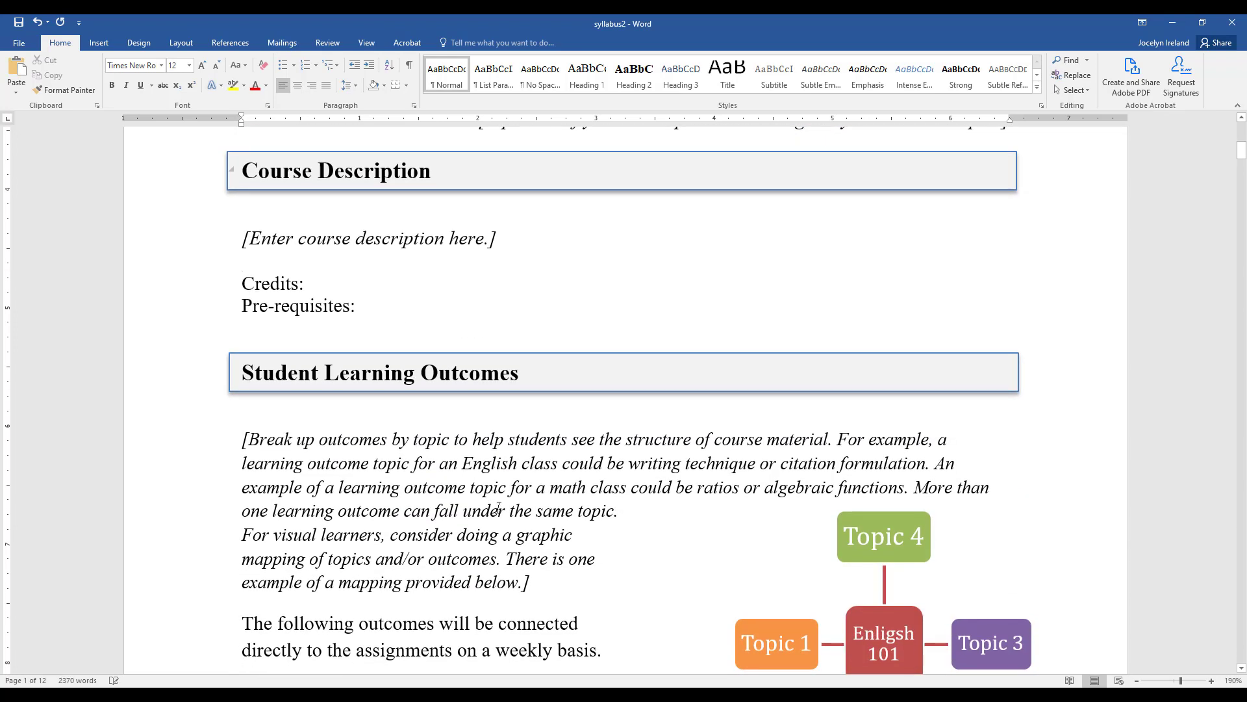
Apply Heading 2 to the Student Learning Outcomes and Materials headings.
left_click_drag(523, 379, 272, 378)
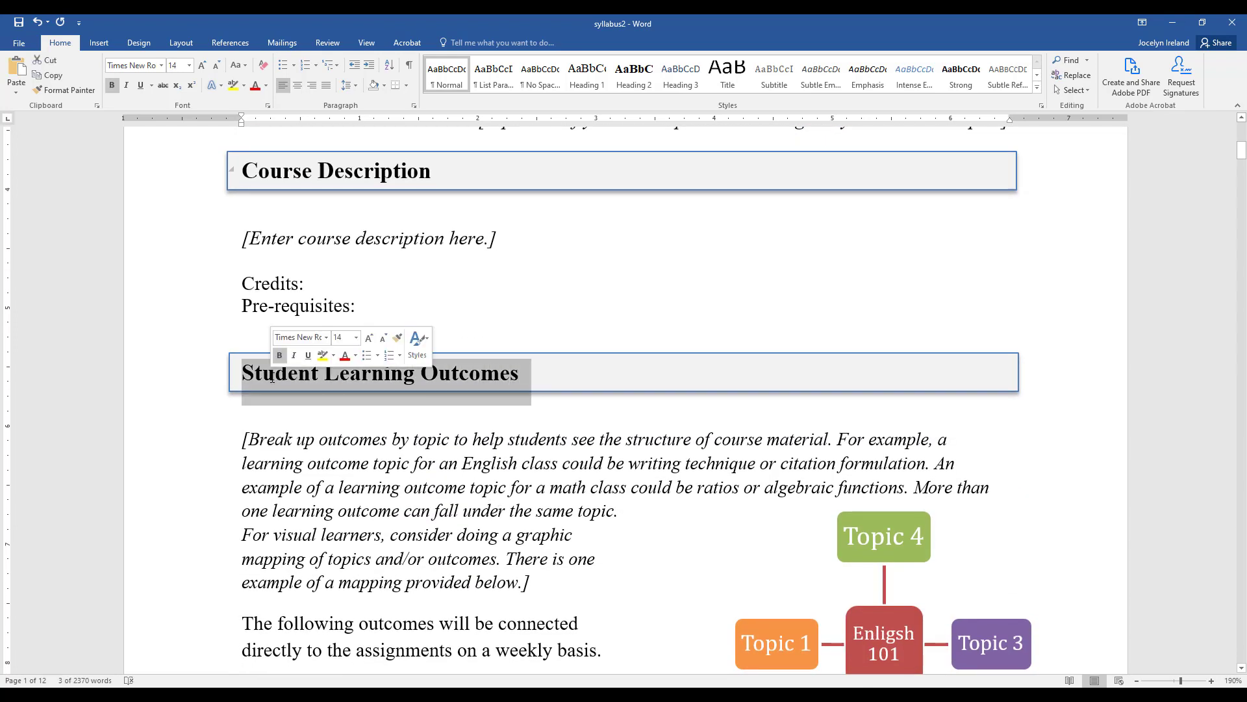
left_click(647, 85)
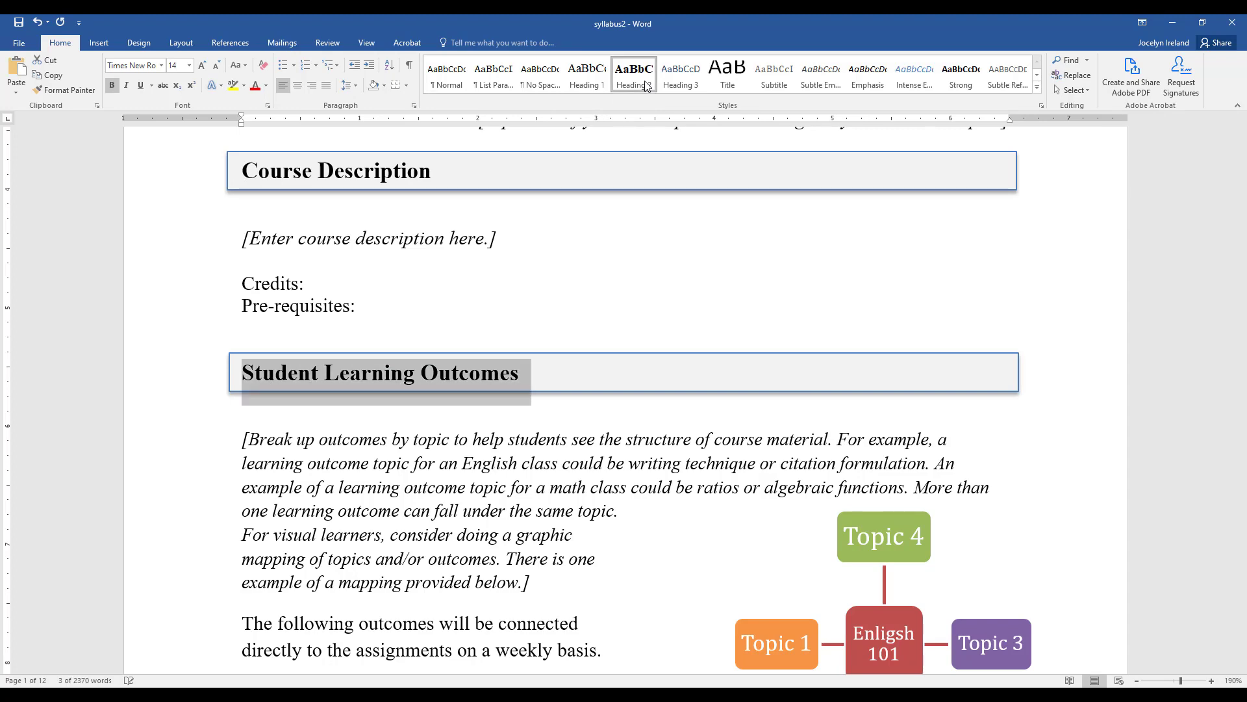
scroll(660, 359, "down", 15)
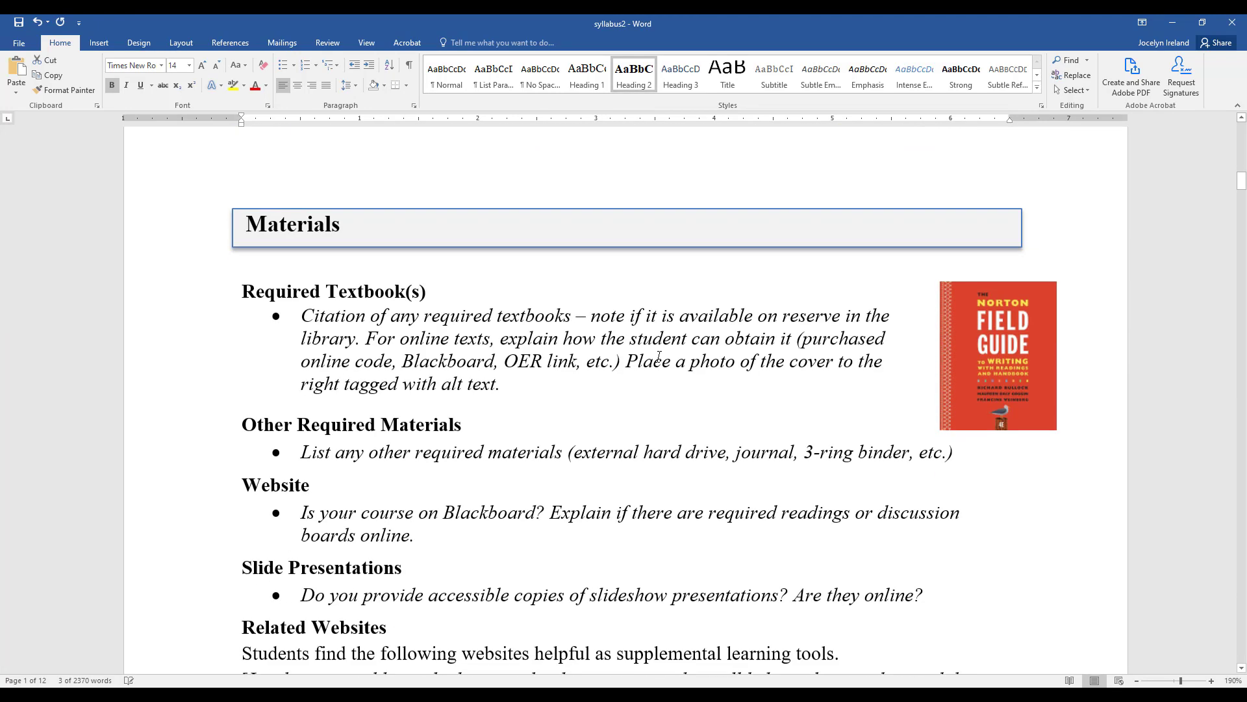
left_click_drag(344, 223, 245, 220)
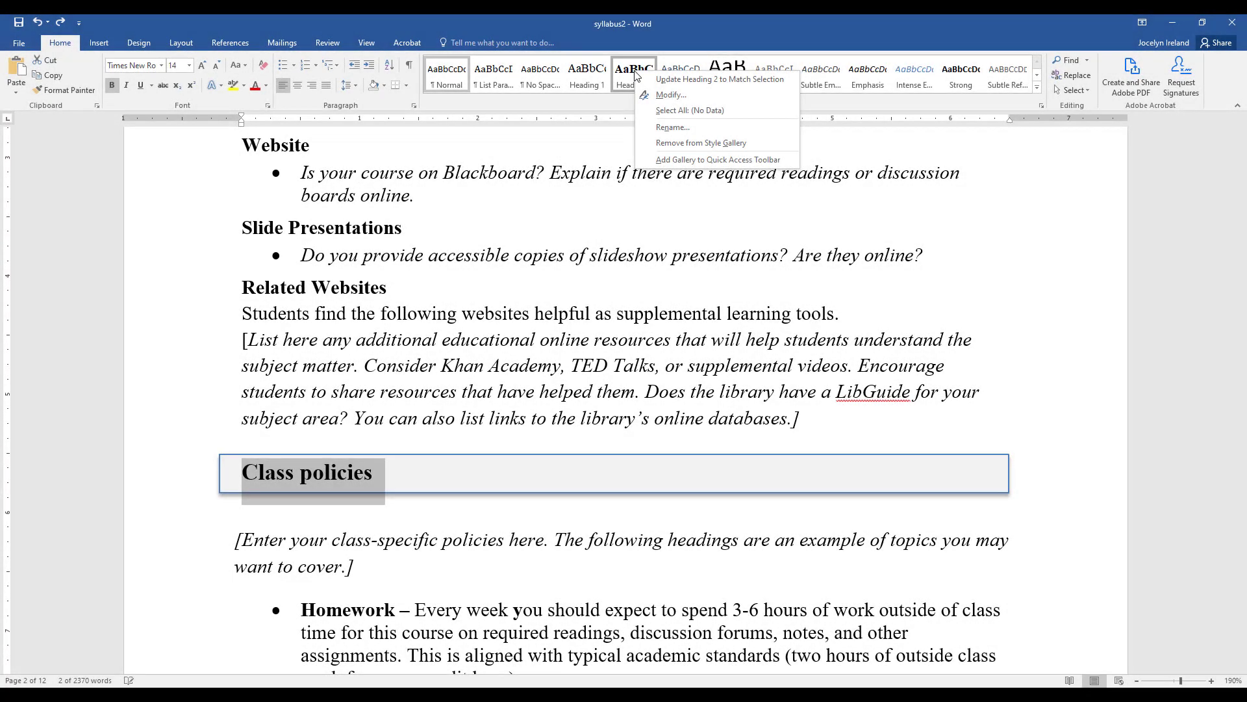
left_click(640, 79)
left_click(534, 448)
scroll(534, 451, "down", 1)
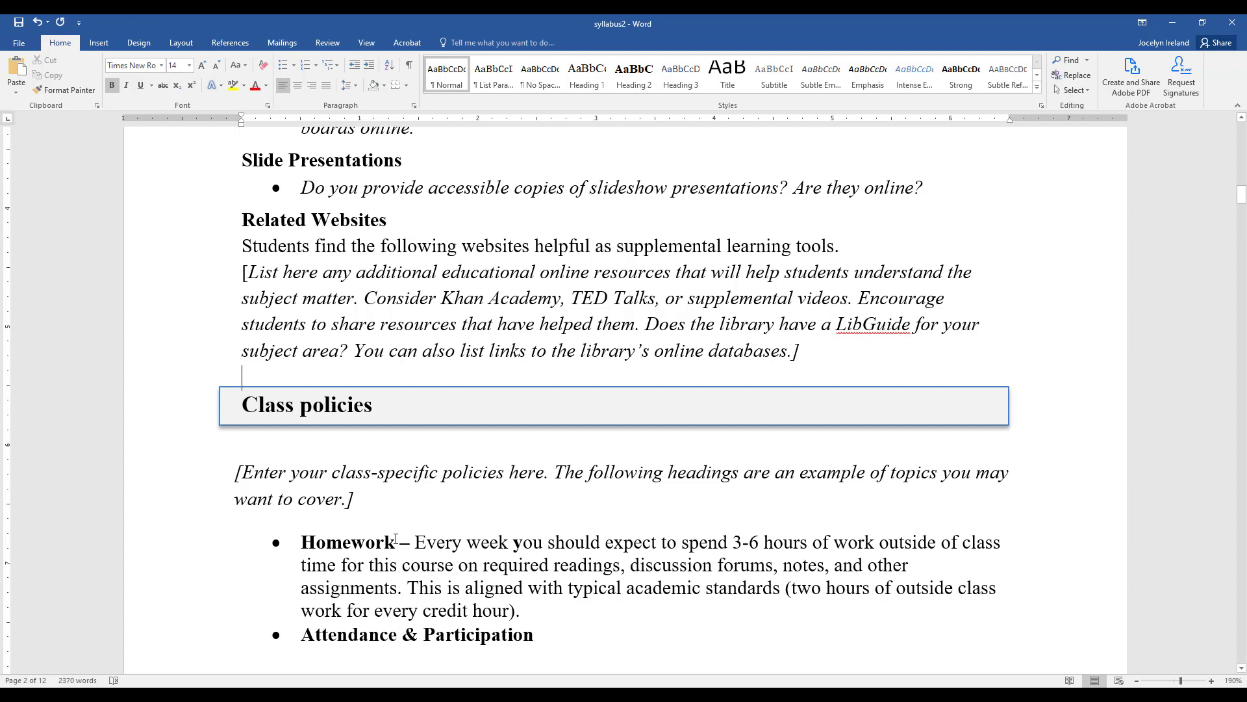
Update Heading 3 to match the bold Homework label.
left_click_drag(396, 539, 308, 541)
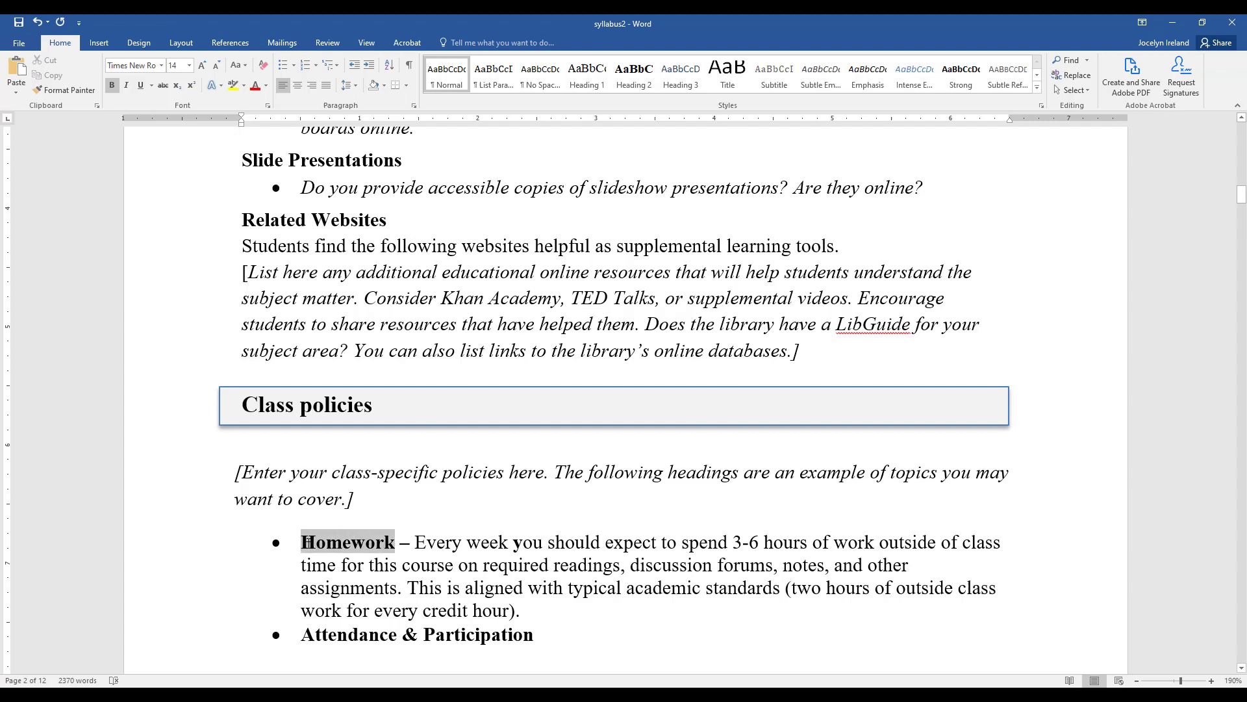
right_click(684, 76)
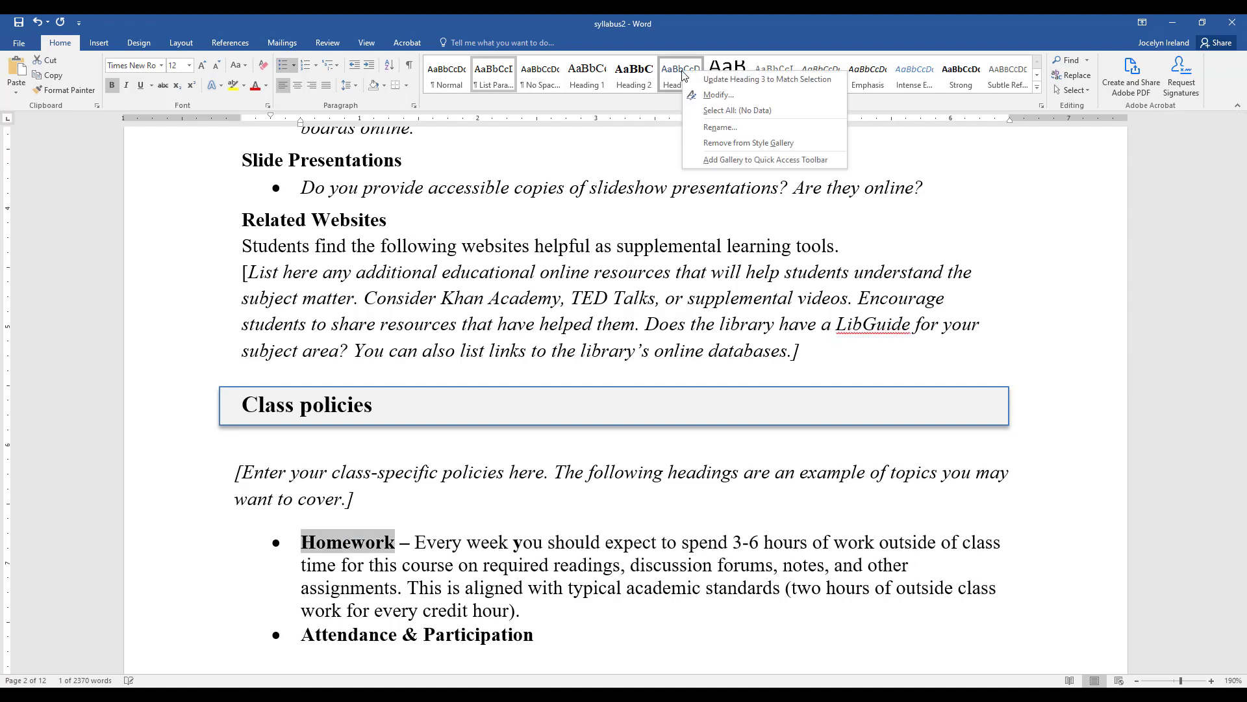
left_click(720, 80)
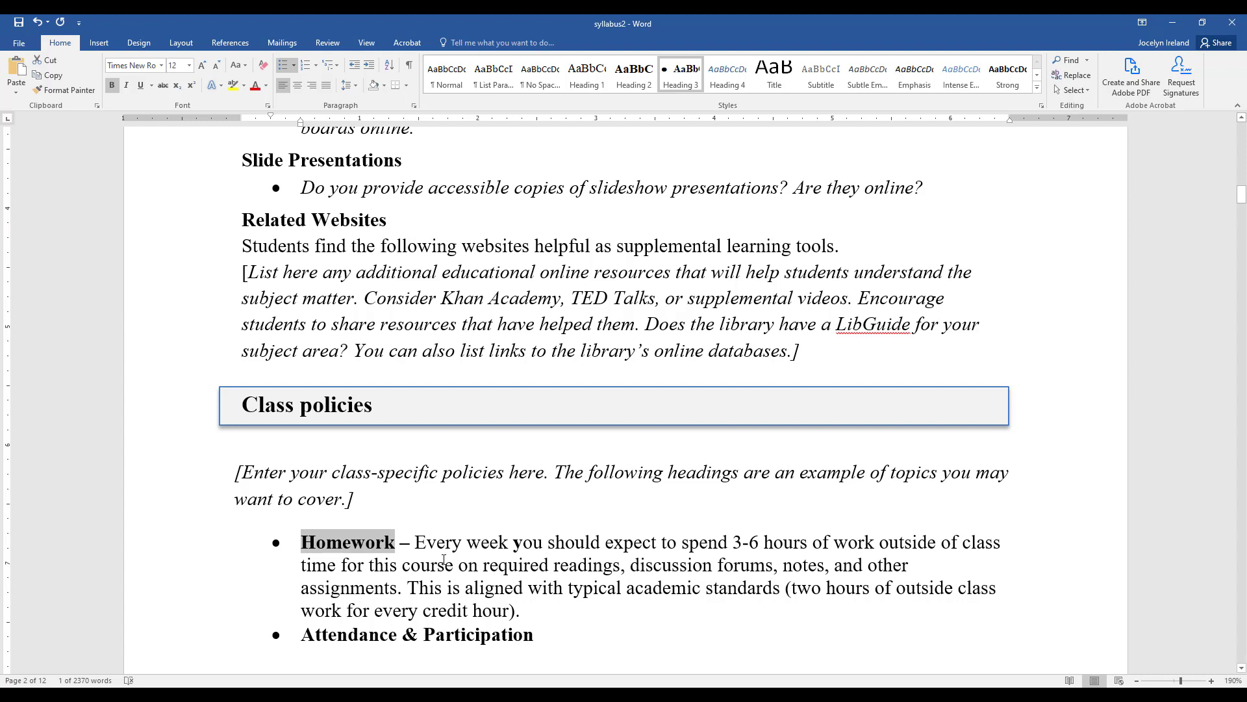
Apply Heading 3 to Attendance & Participation and Mobile Devices in the Classroom.
scroll(444, 560, "down", 5)
left_click_drag(304, 309, 314, 281)
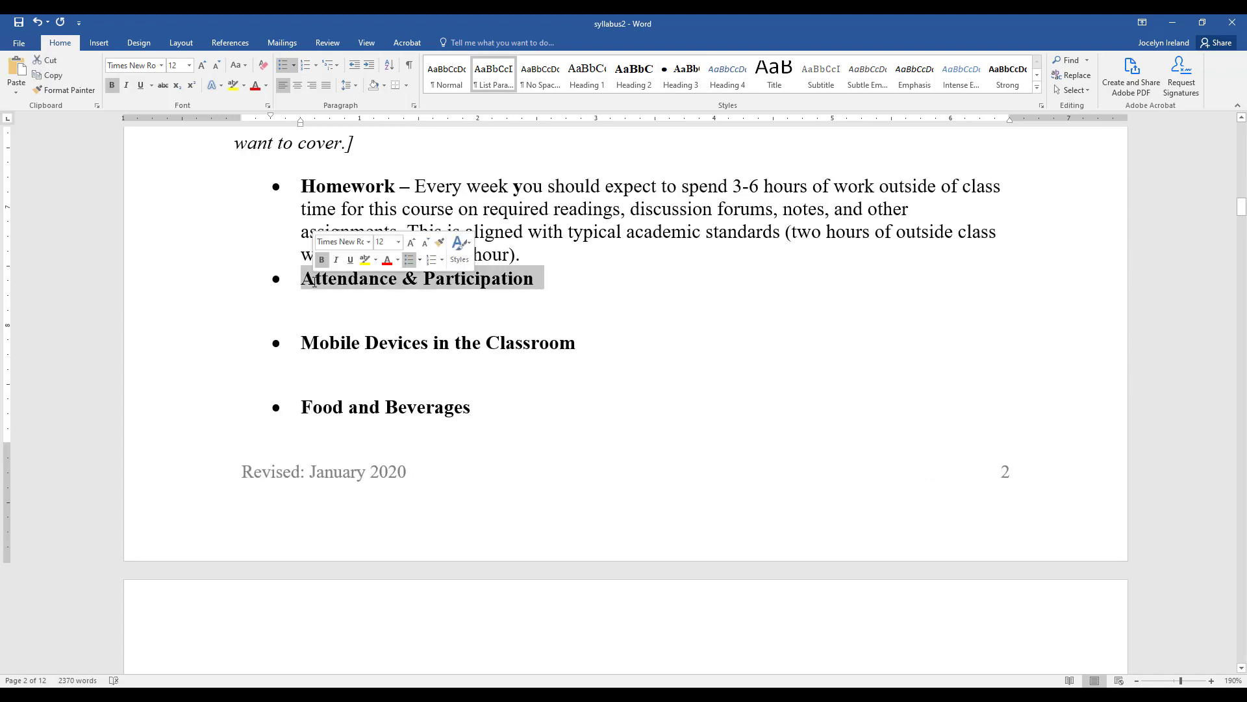
left_click(684, 82)
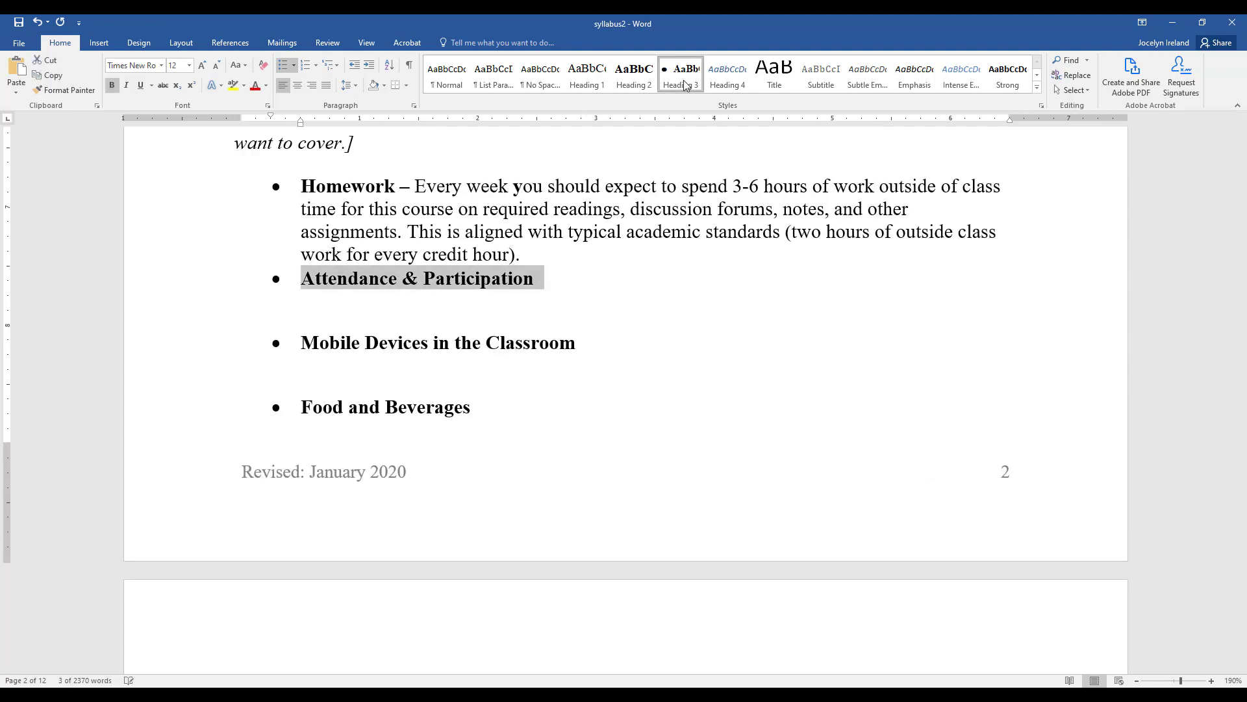
left_click_drag(577, 343, 319, 346)
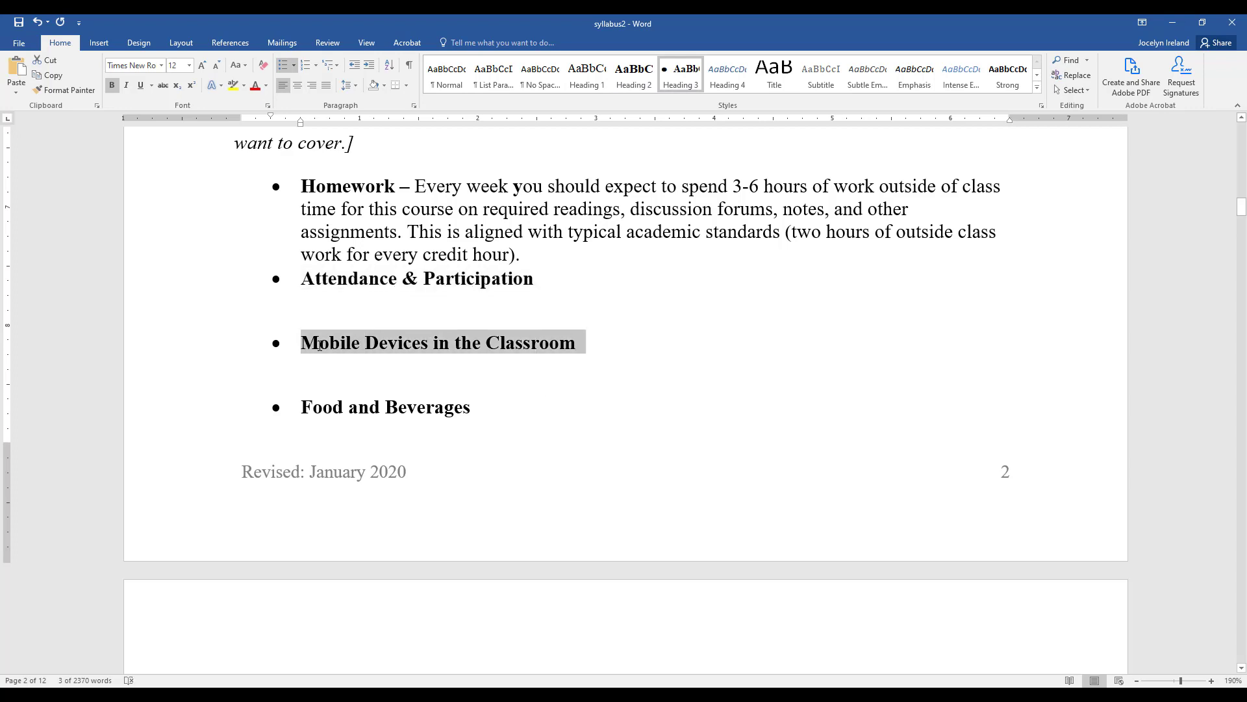
left_click(680, 75)
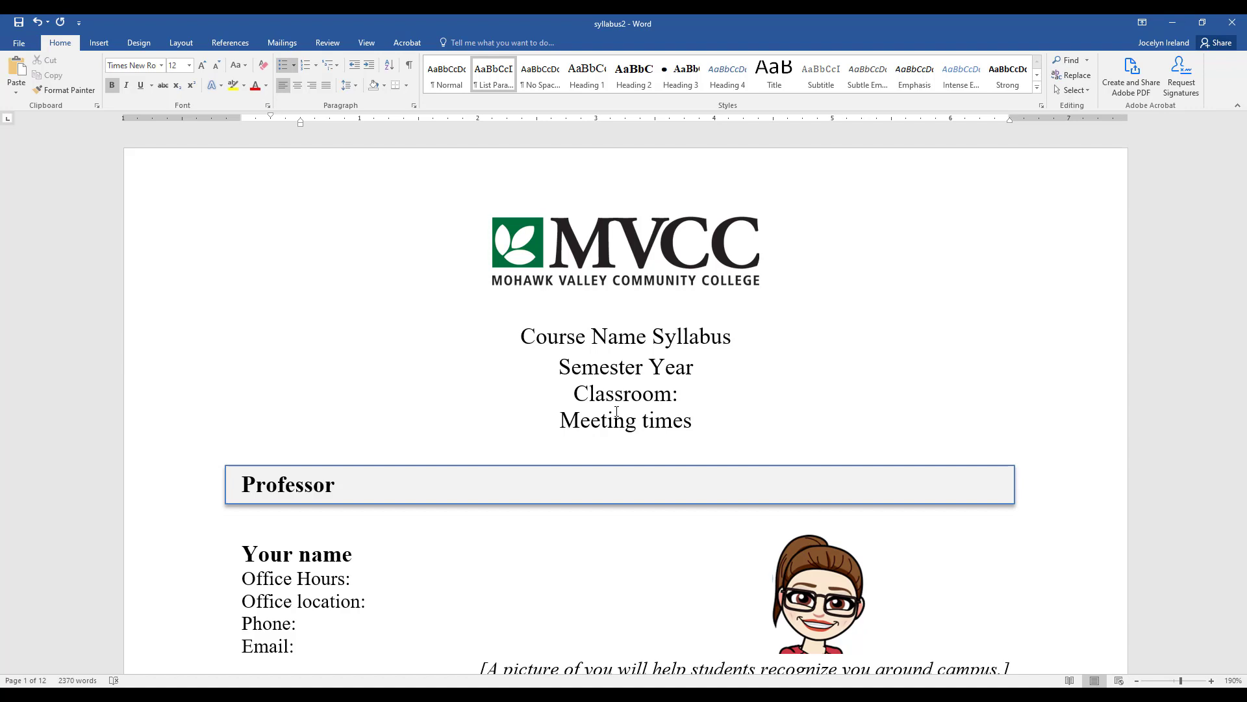
Insert a page break after the picture caption so Course Description starts a new page.
scroll(888, 510, "down", 2)
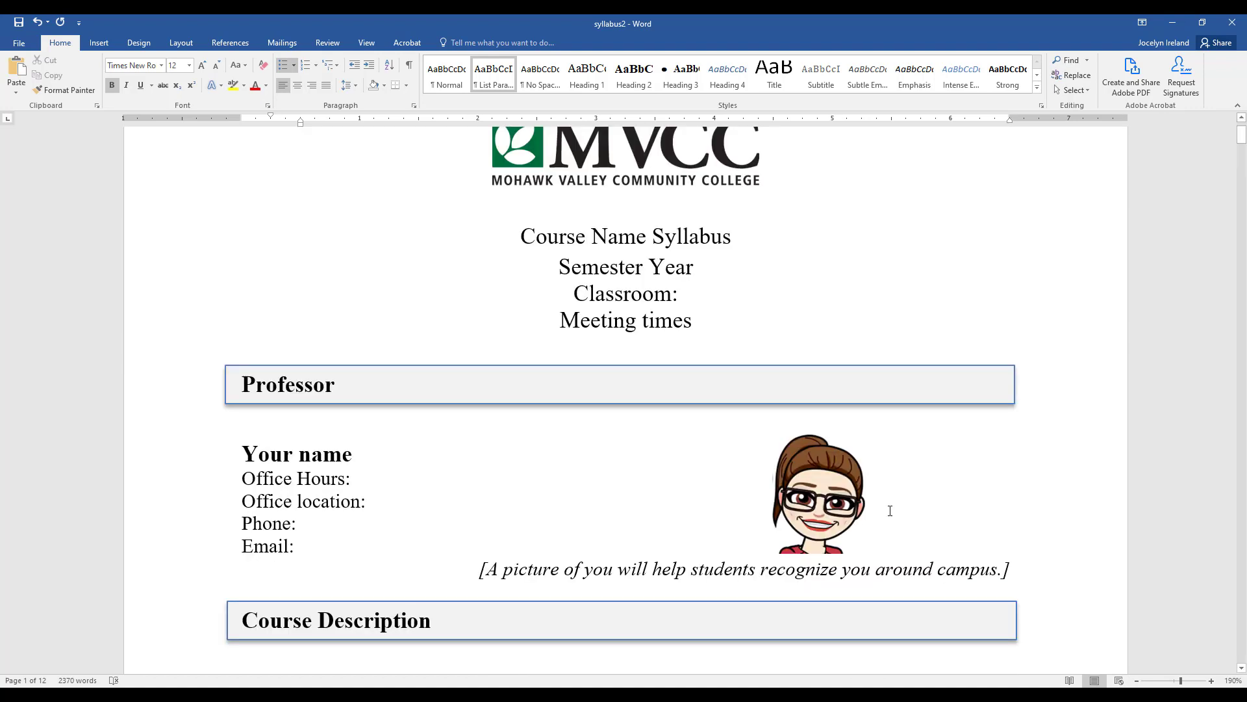
left_click(1036, 566)
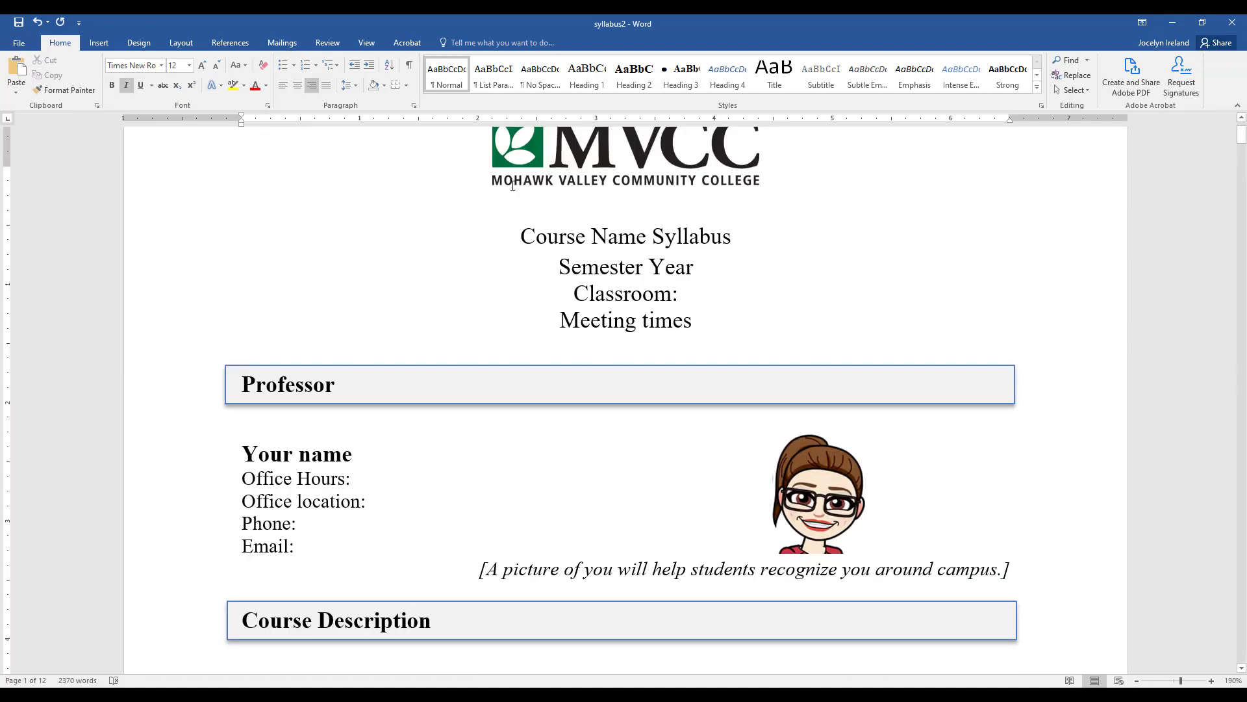
left_click(99, 42)
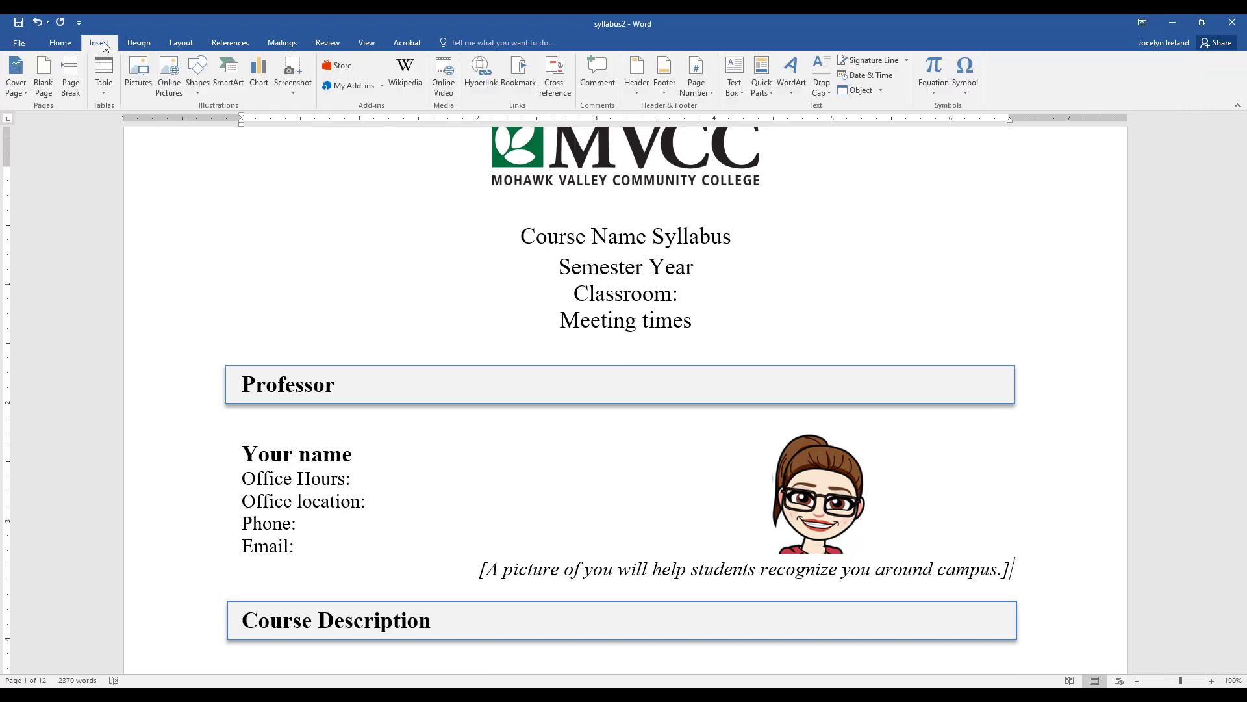
left_click(71, 83)
scroll(385, 315, "up", 15)
scroll(385, 315, "up", 1)
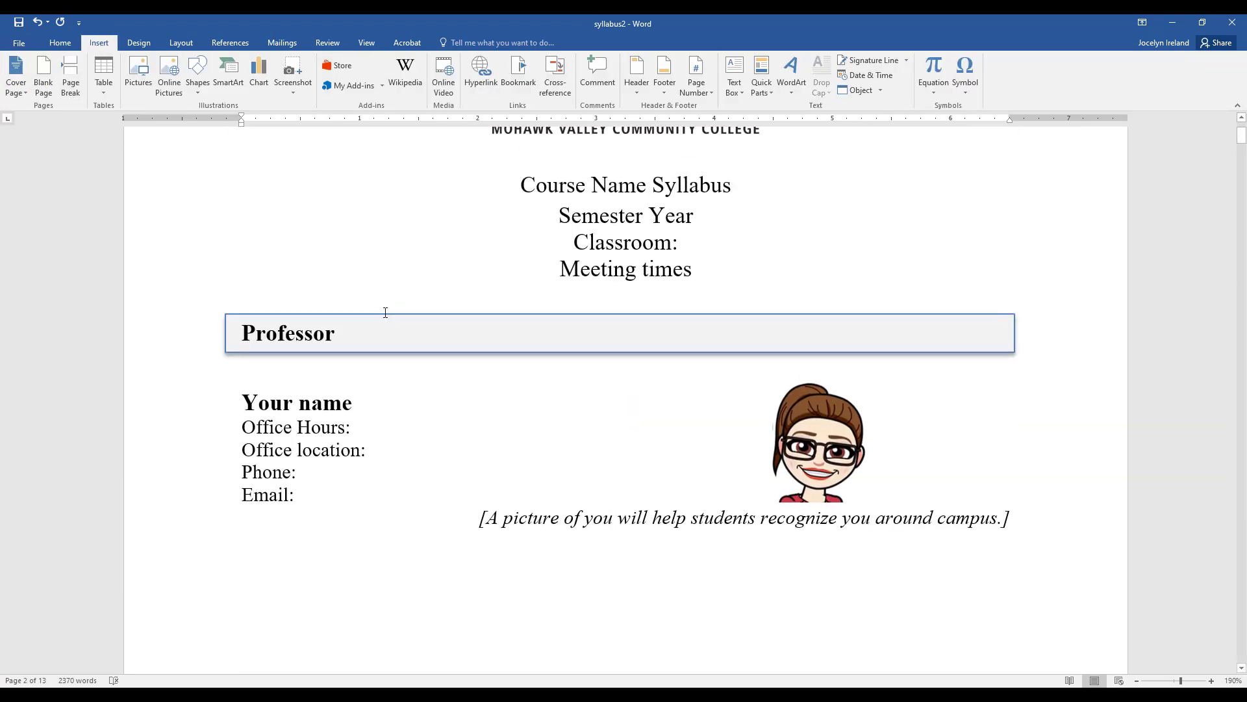
scroll(384, 314, "down", 3)
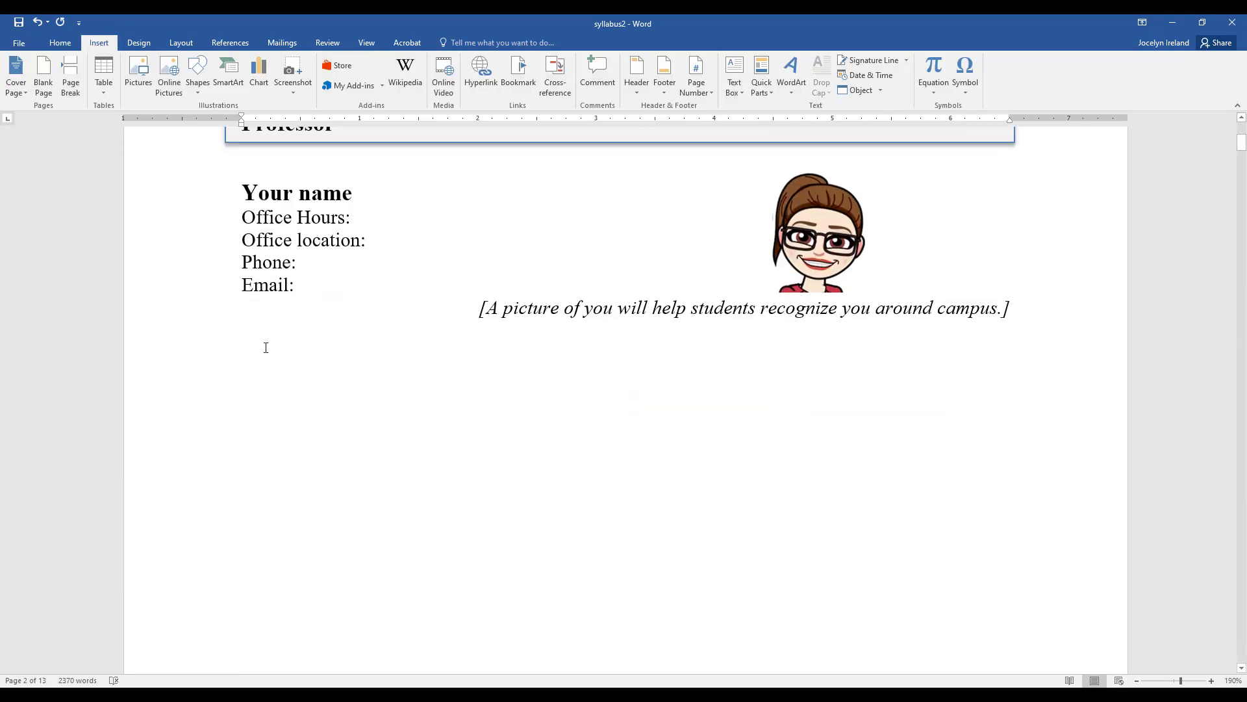
left_click(260, 383)
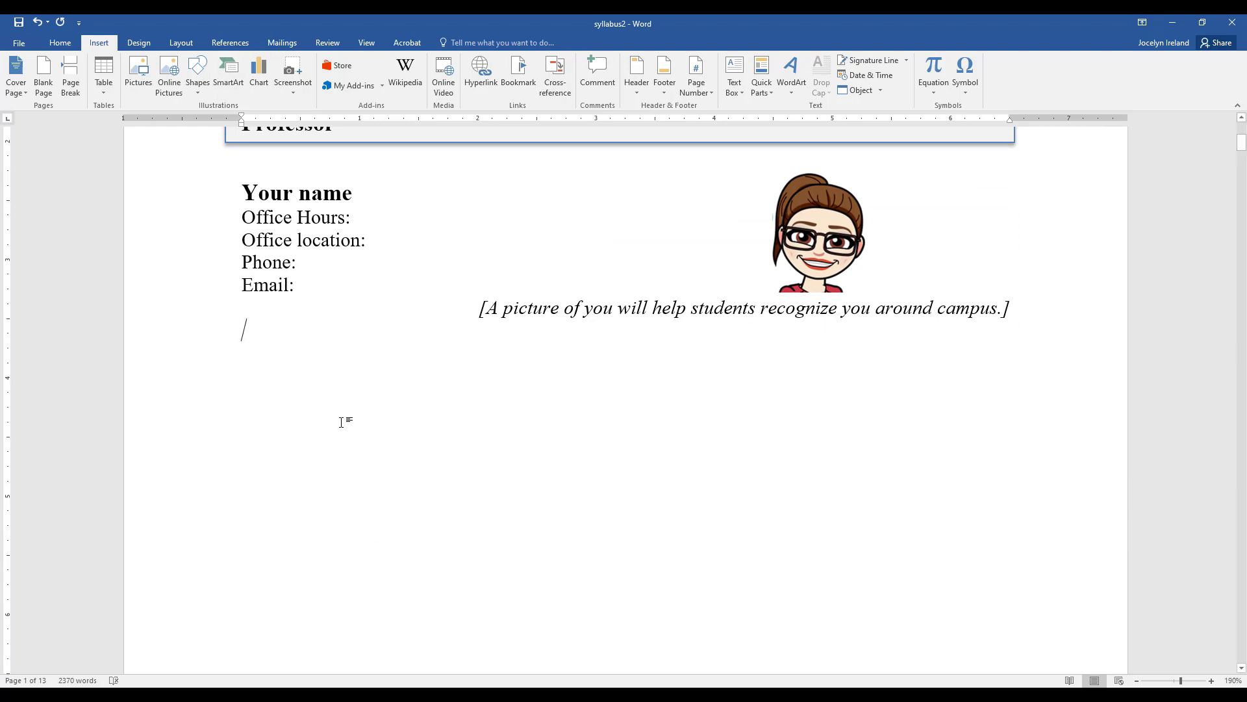
Insert an Automatic Table 2 table of contents below the professor's contact details.
left_click(239, 45)
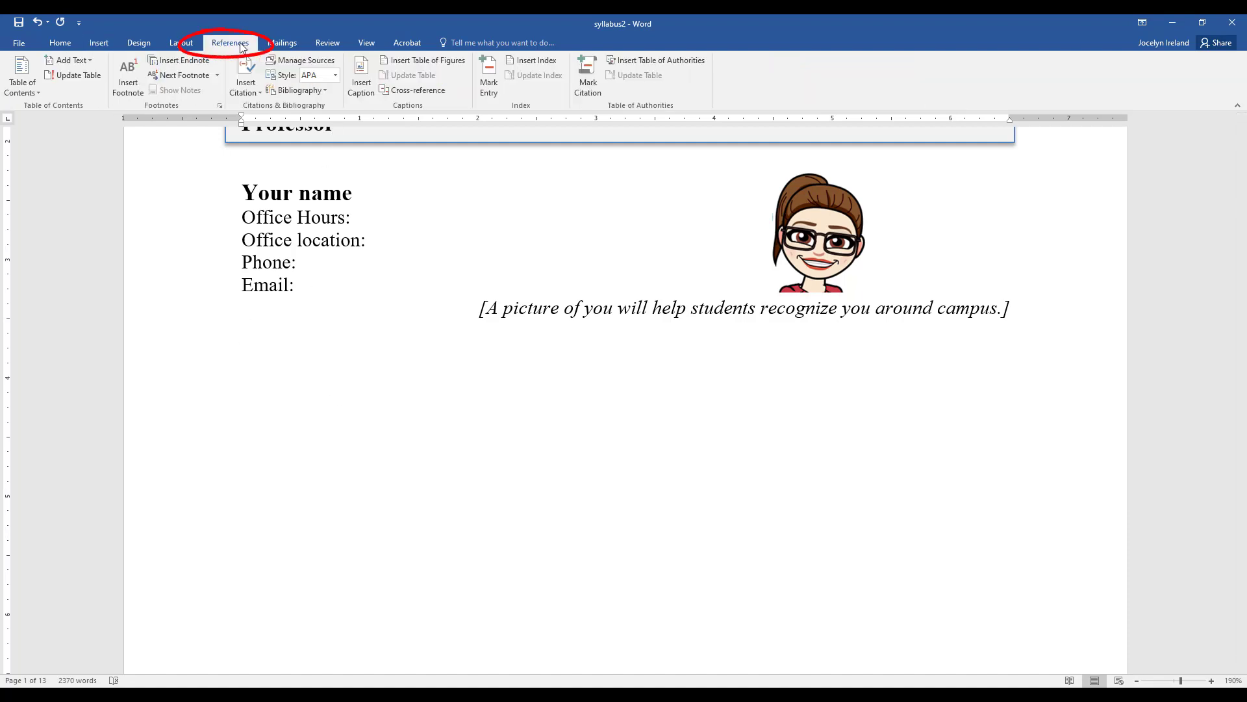
left_click(29, 80)
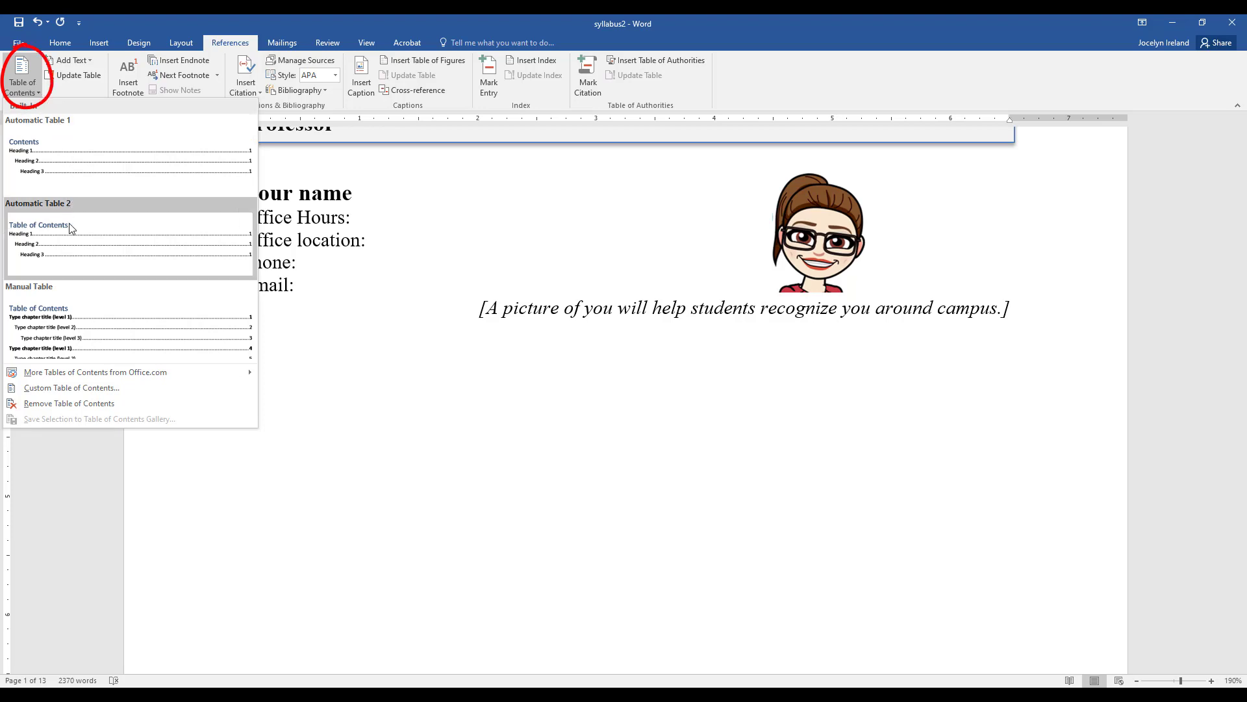
left_click(95, 250)
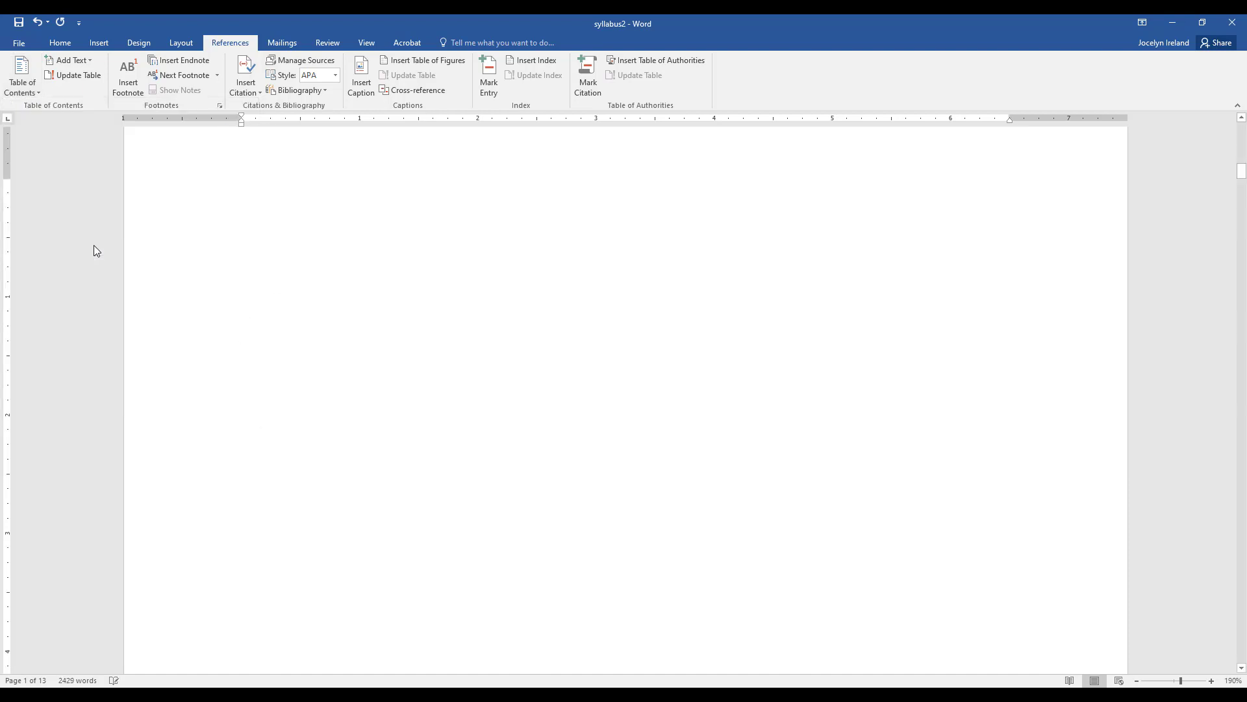
Delete the empty dotted entry under Course Name Syllabus in the table of contents.
scroll(349, 300, "up", 10)
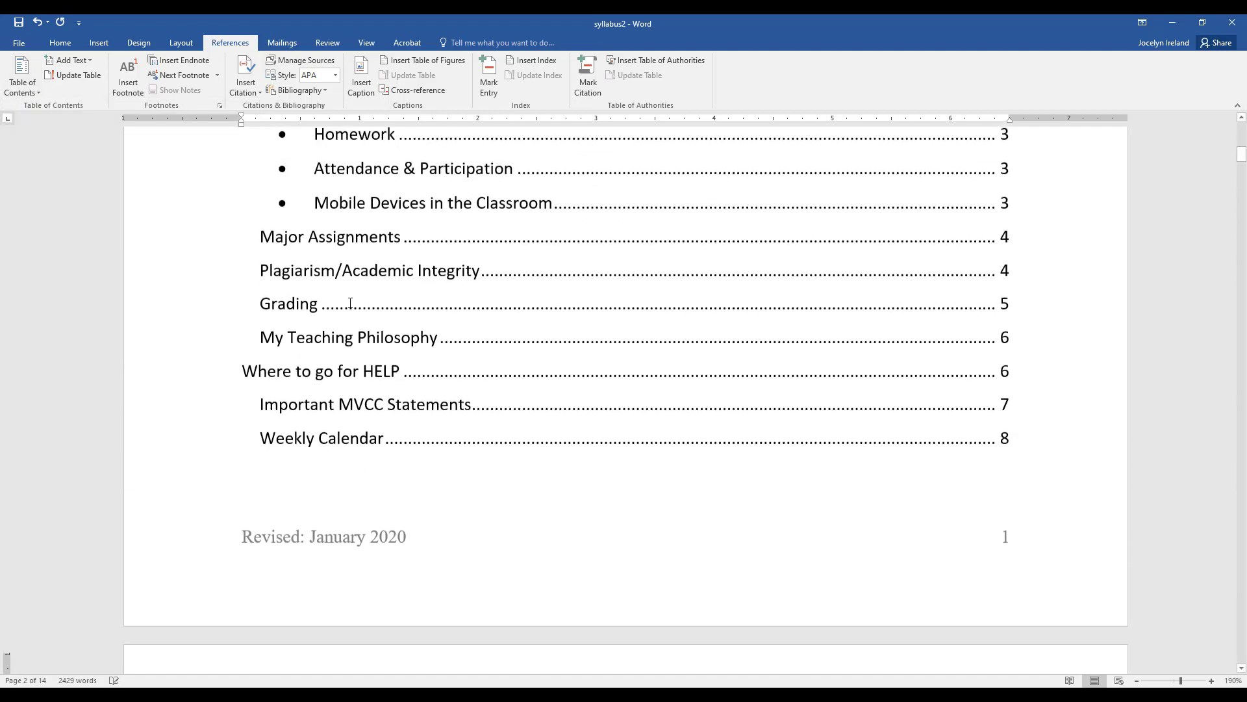
scroll(350, 303, "up", 3)
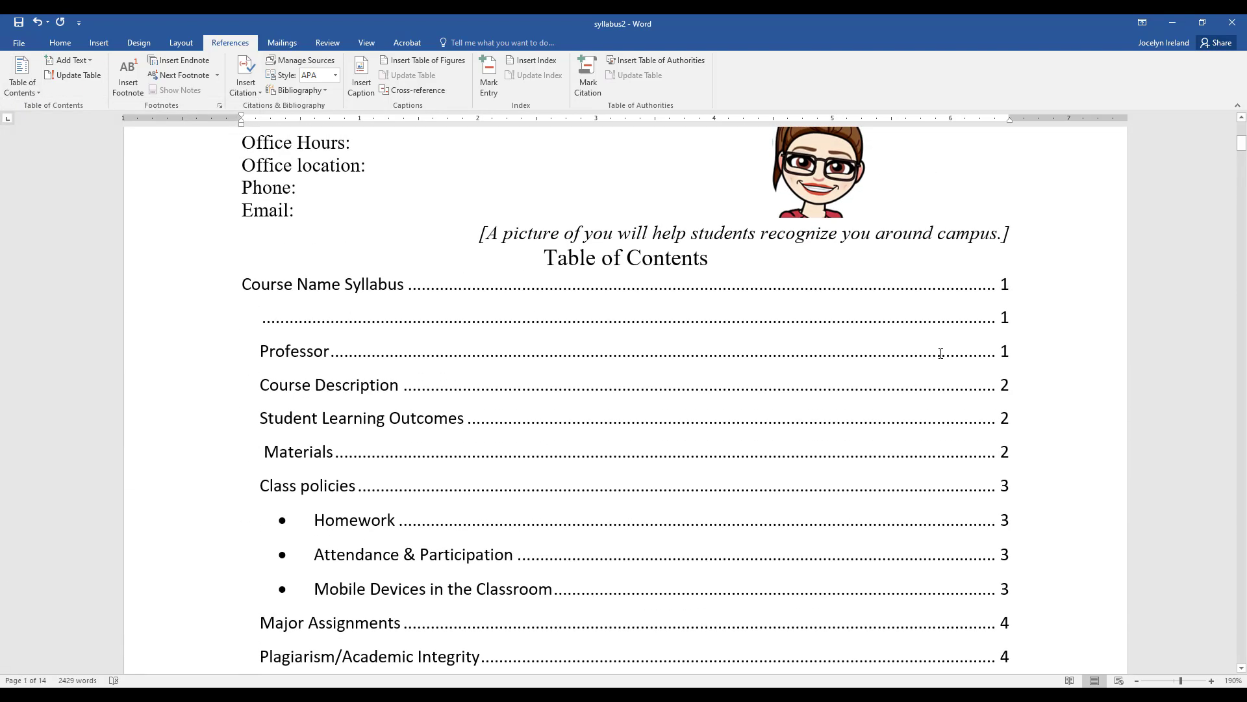
left_click(1005, 317)
left_click_drag(1020, 317, 370, 284)
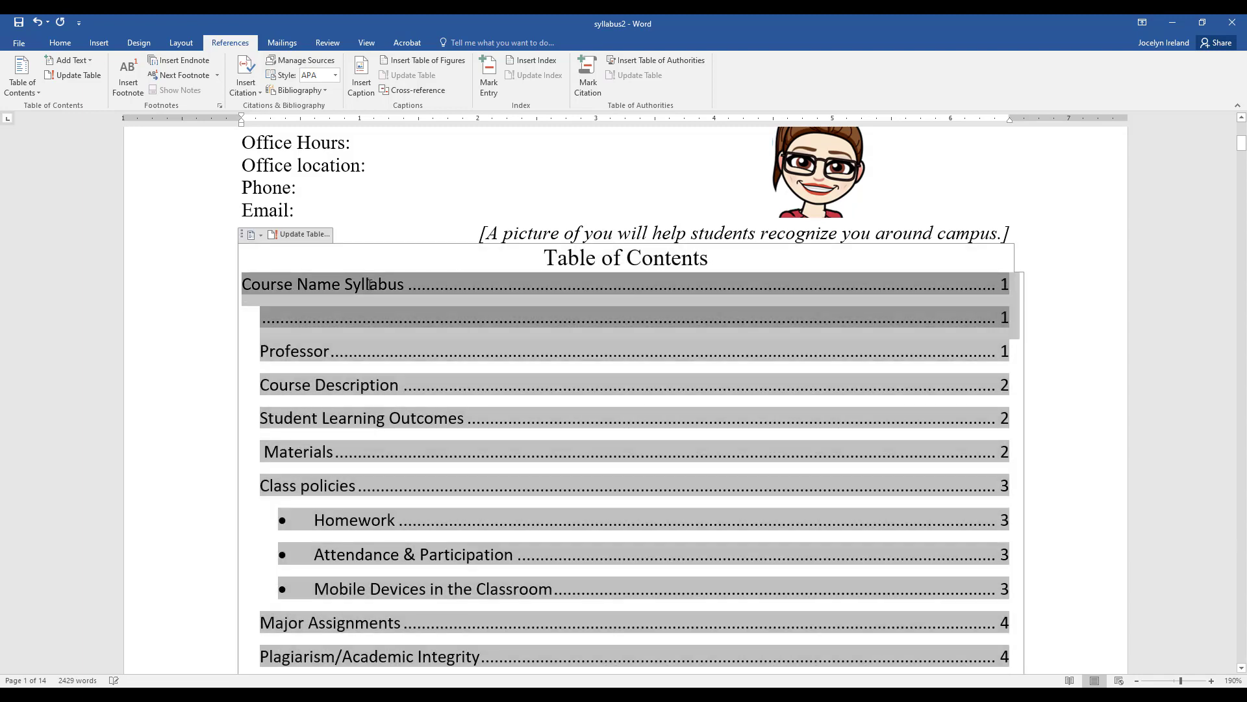
left_click(282, 306)
triple_click(275, 324)
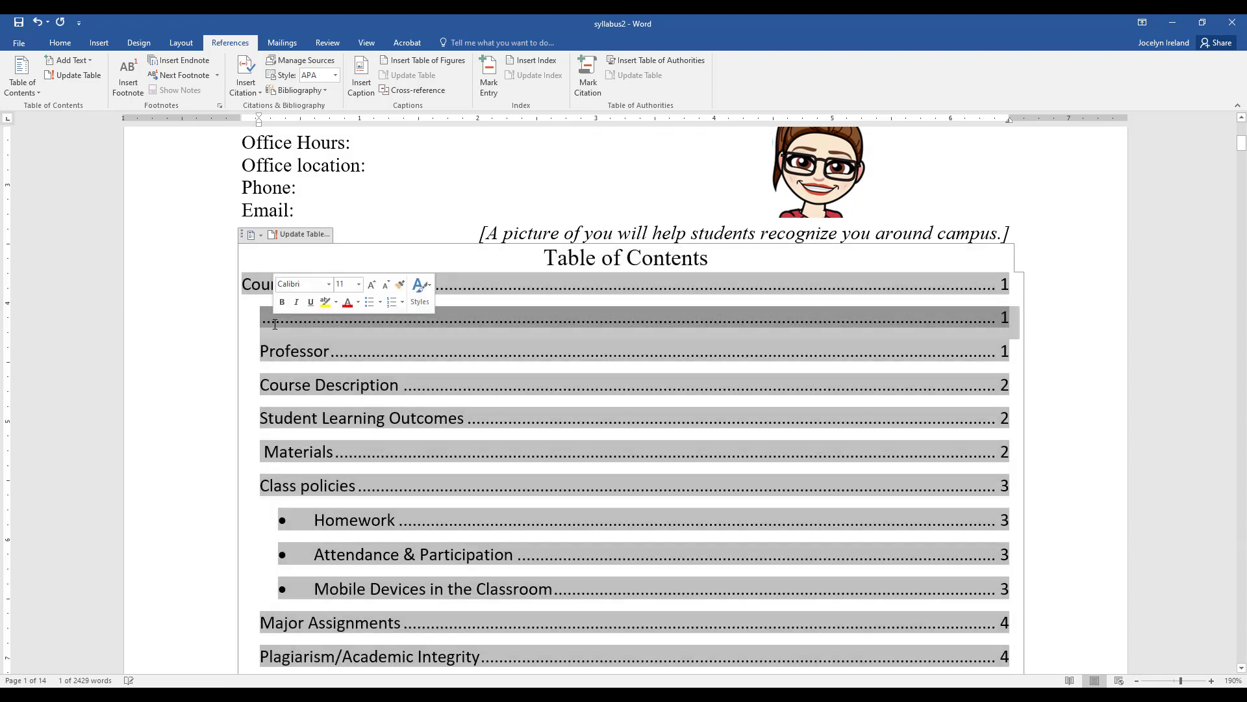
key("Delete")
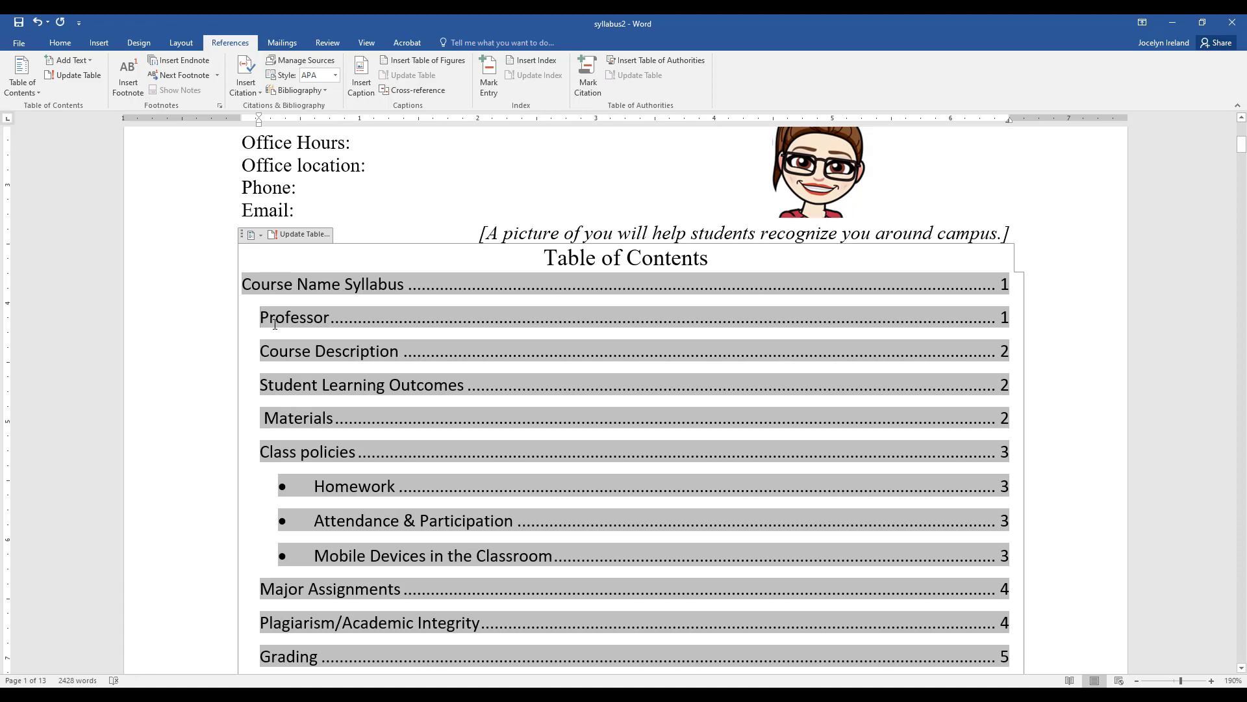
Select the three bulleted sub-entries in the table of contents.
left_click_drag(247, 284, 320, 559)
left_click(318, 555)
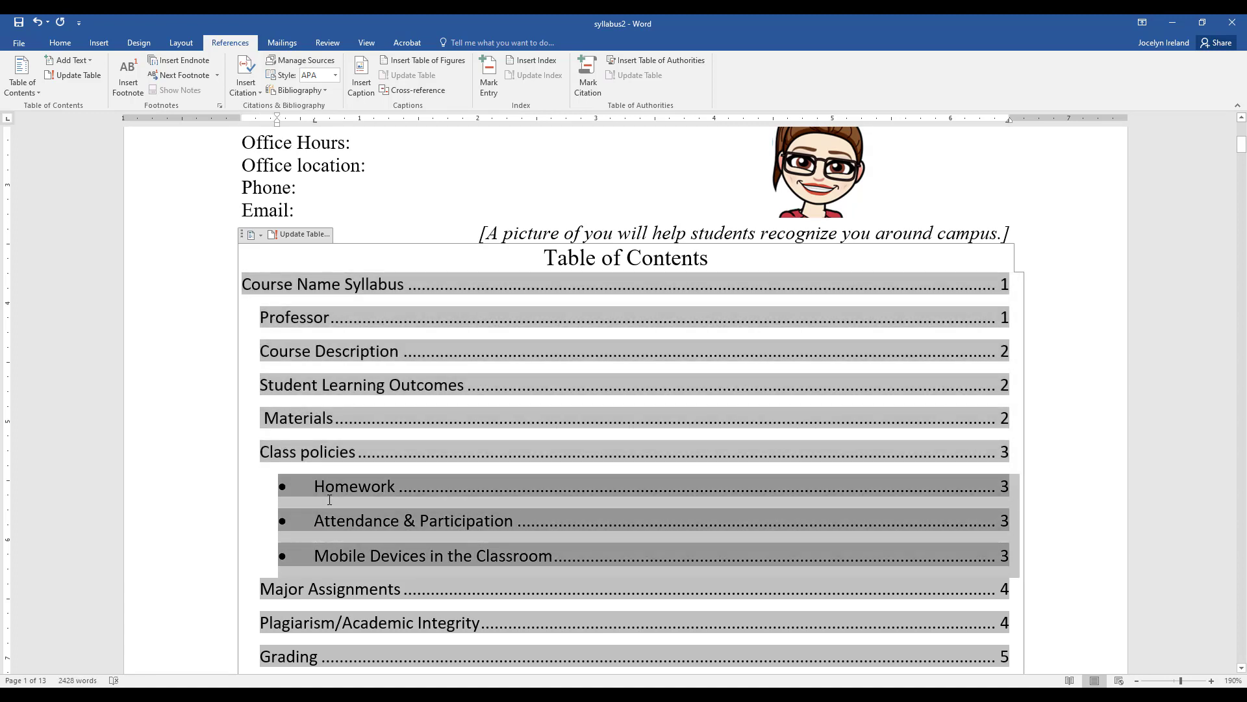
left_click(328, 494, "shift")
Remove the bullets from the Homework, Attendance & Participation and Mobile Devices entries.
left_click(60, 42)
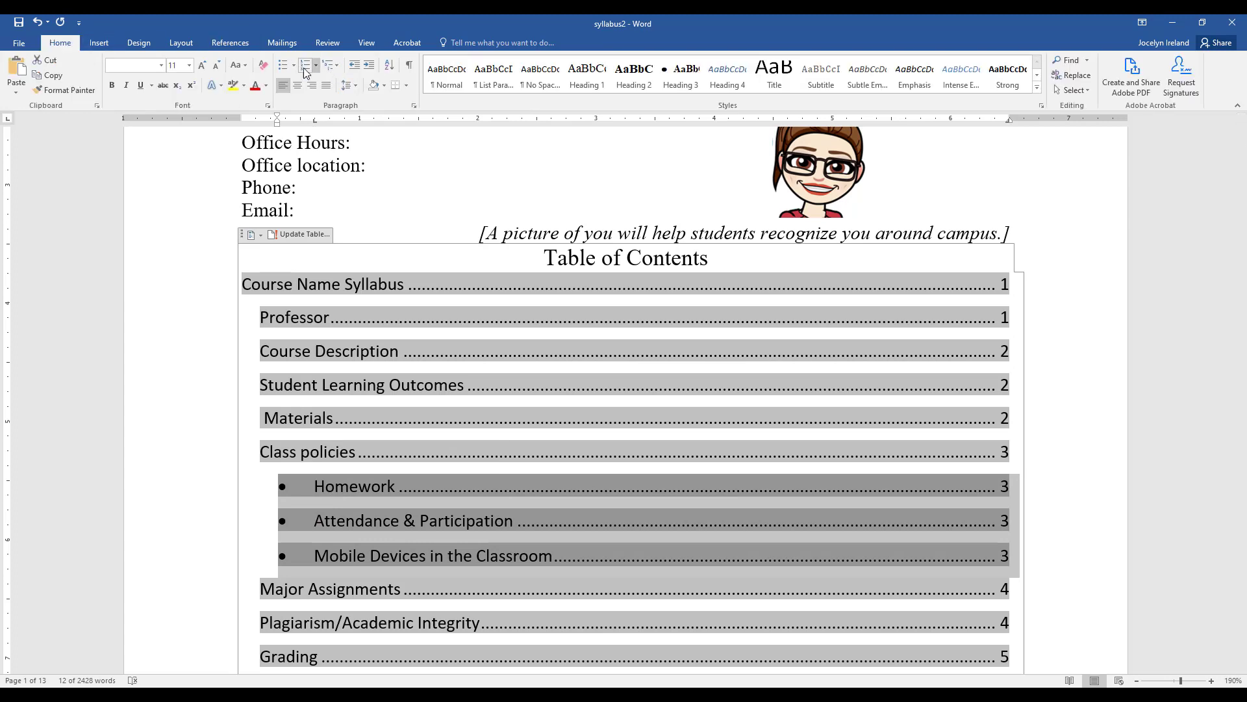
left_click(315, 486)
key("BackSpace")
key("BackSpace")
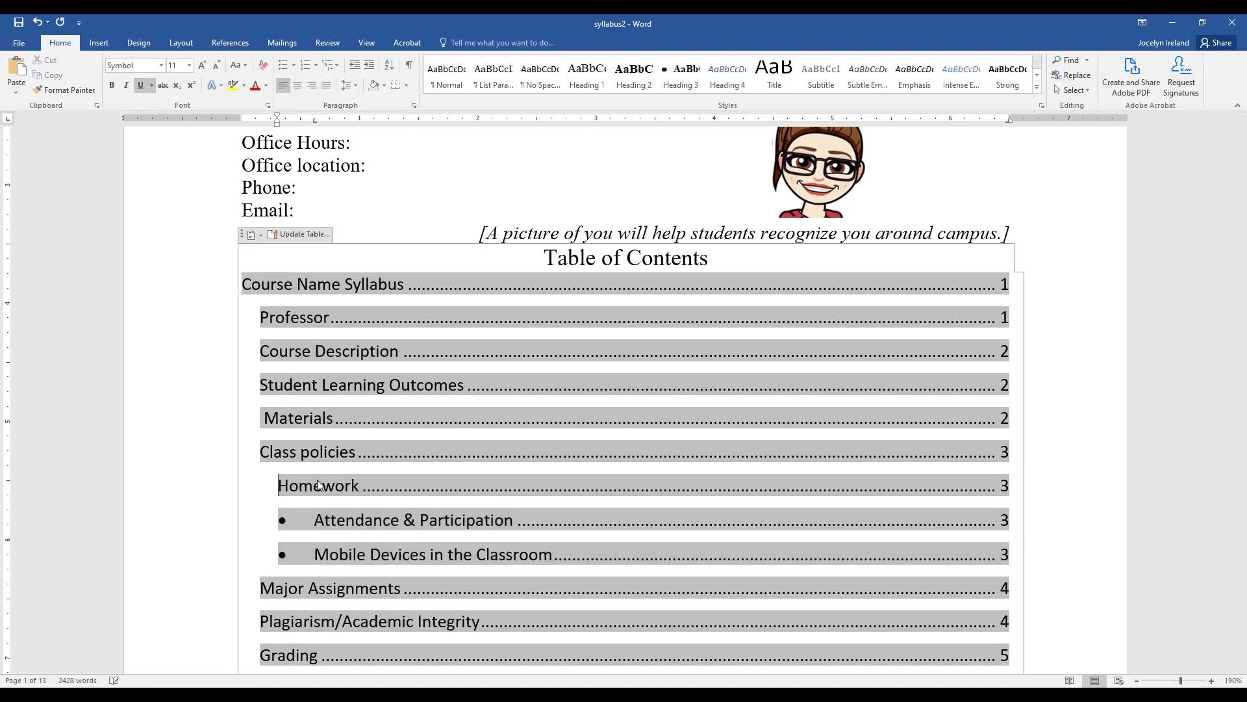
left_click(317, 527)
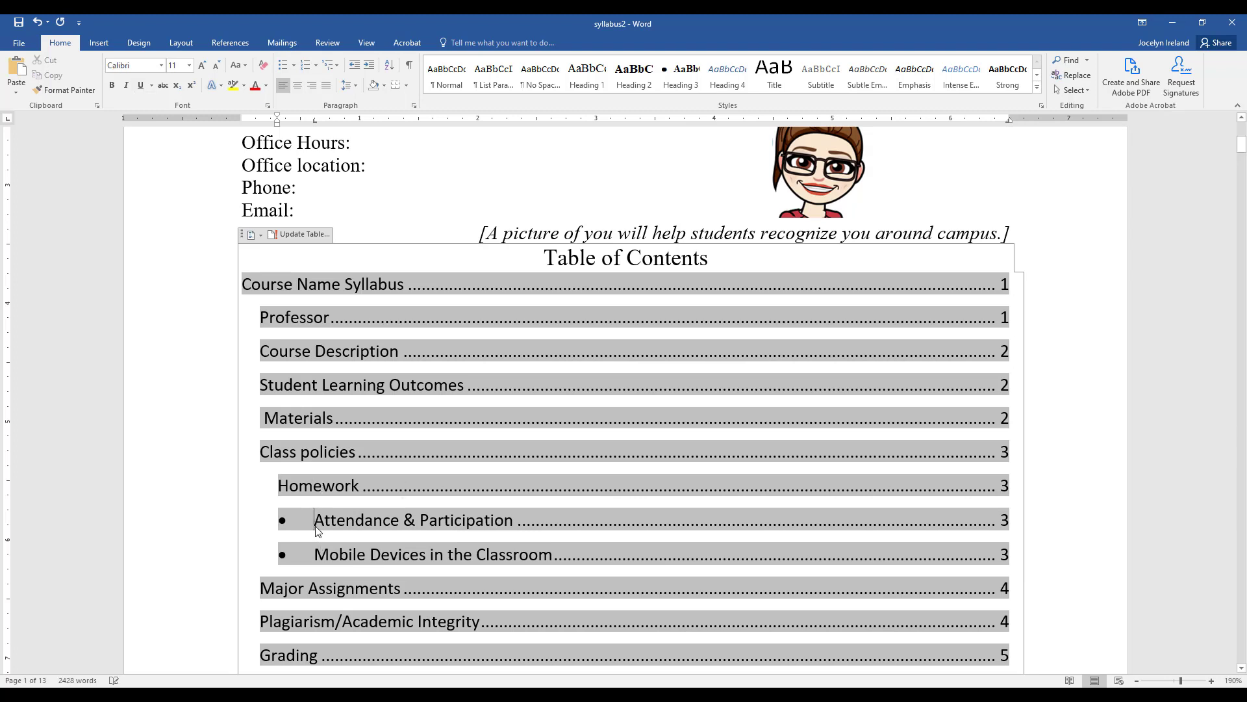
key("BackSpace")
key("BackSpace")
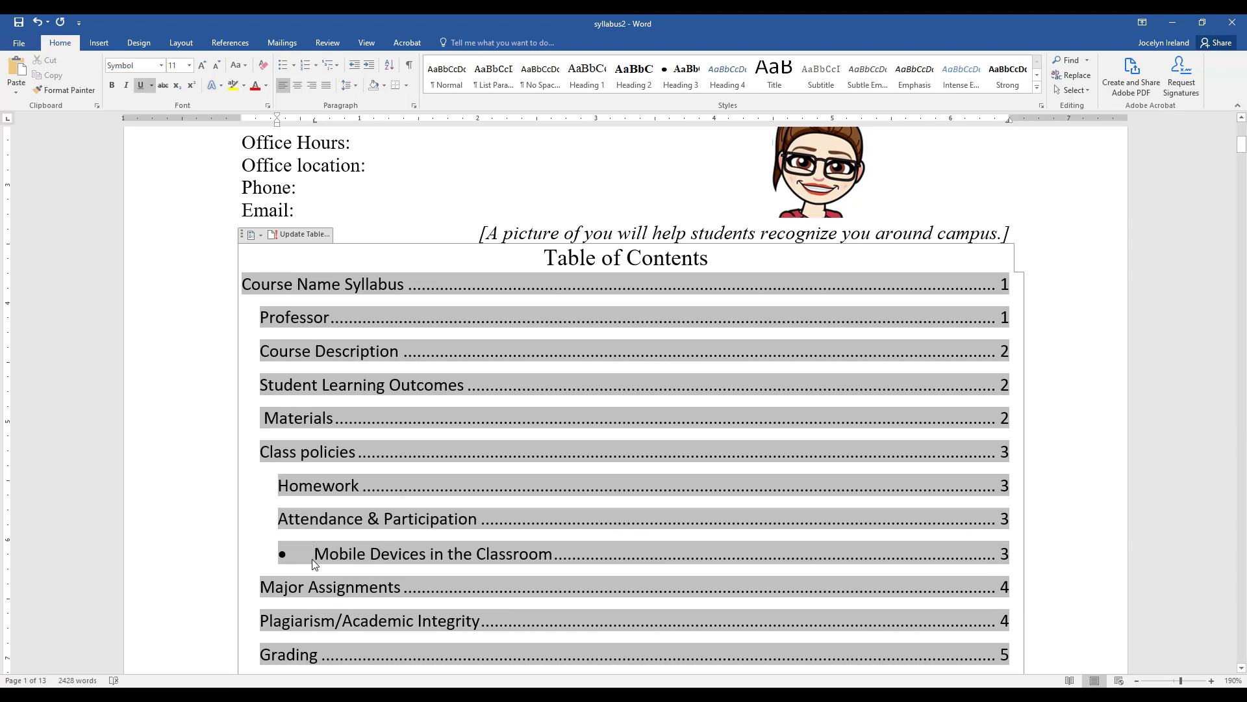
left_click(314, 556)
key("BackSpace")
key("BackSpace")
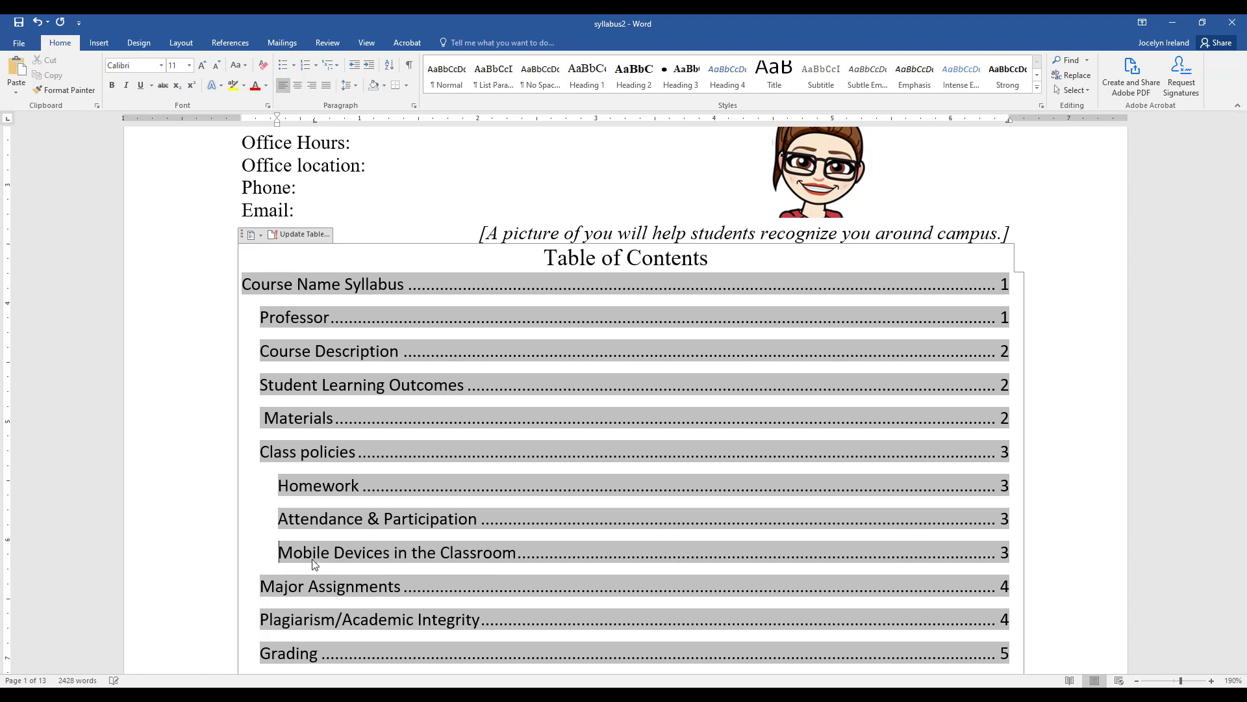
Review the full table of contents down to Weekly Calendar on page 8.
scroll(313, 559, "down", 1)
scroll(313, 560, "down", 3)
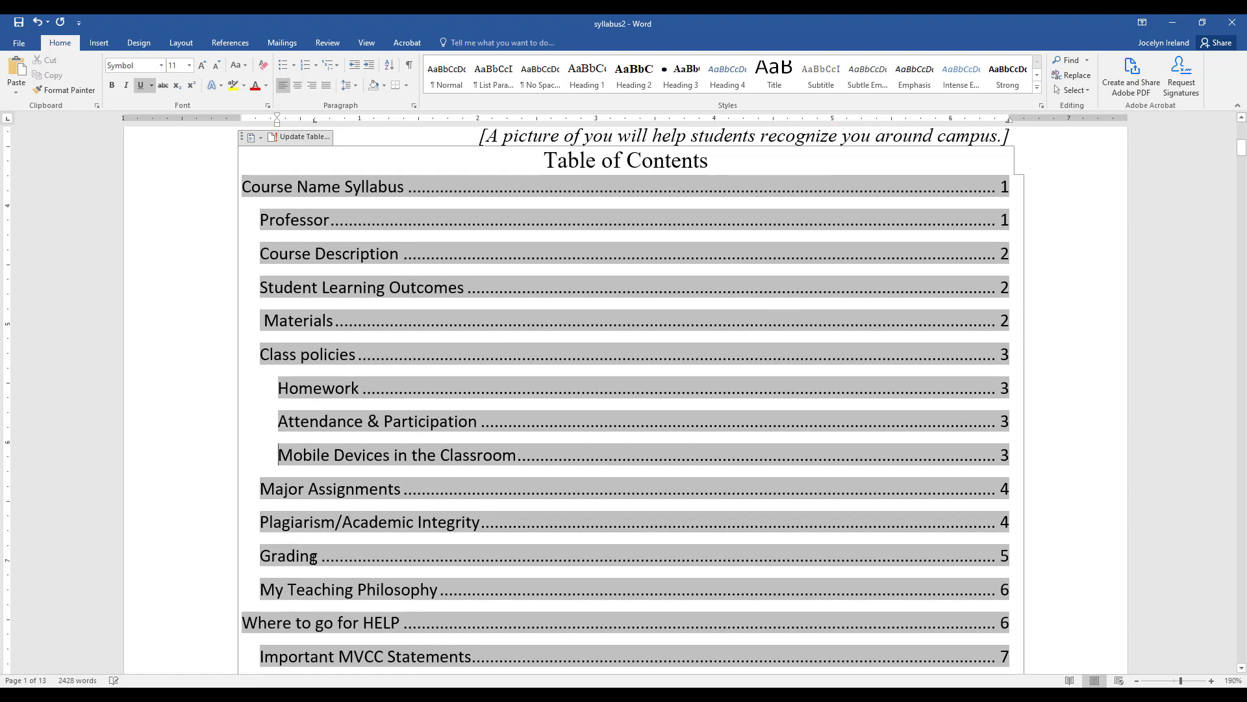
scroll(313, 558, "down", 6)
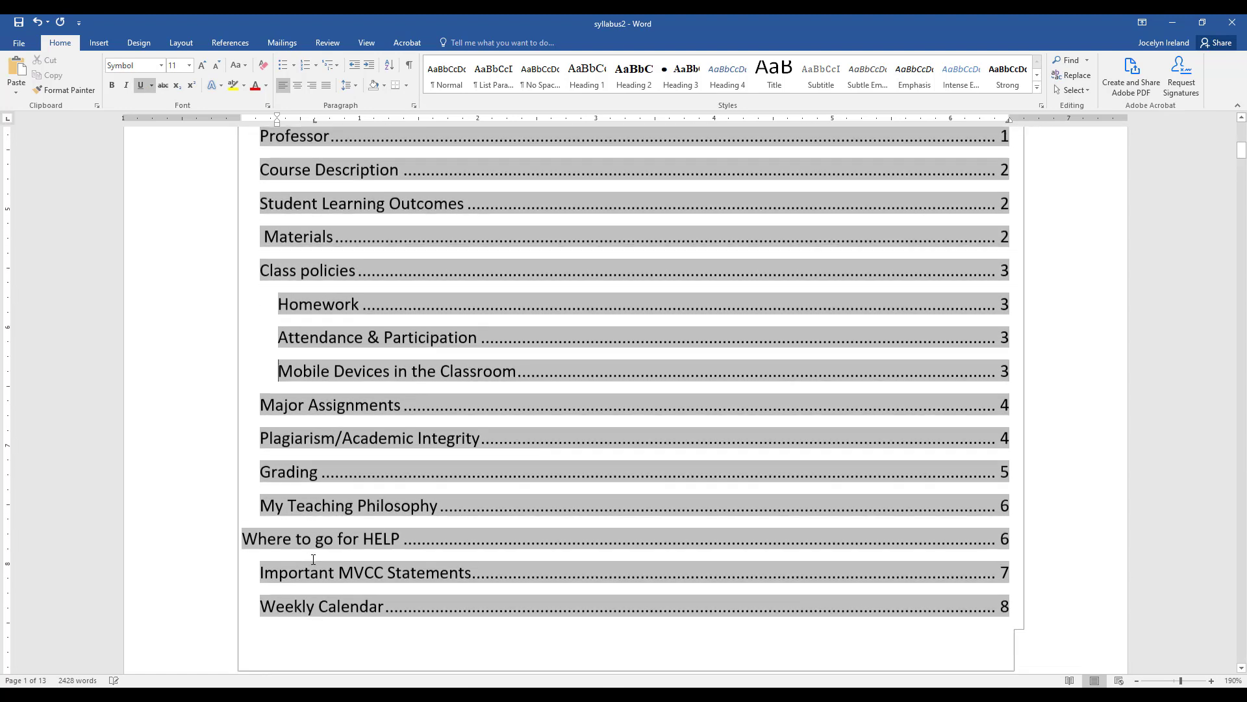
scroll(313, 559, "down", 12)
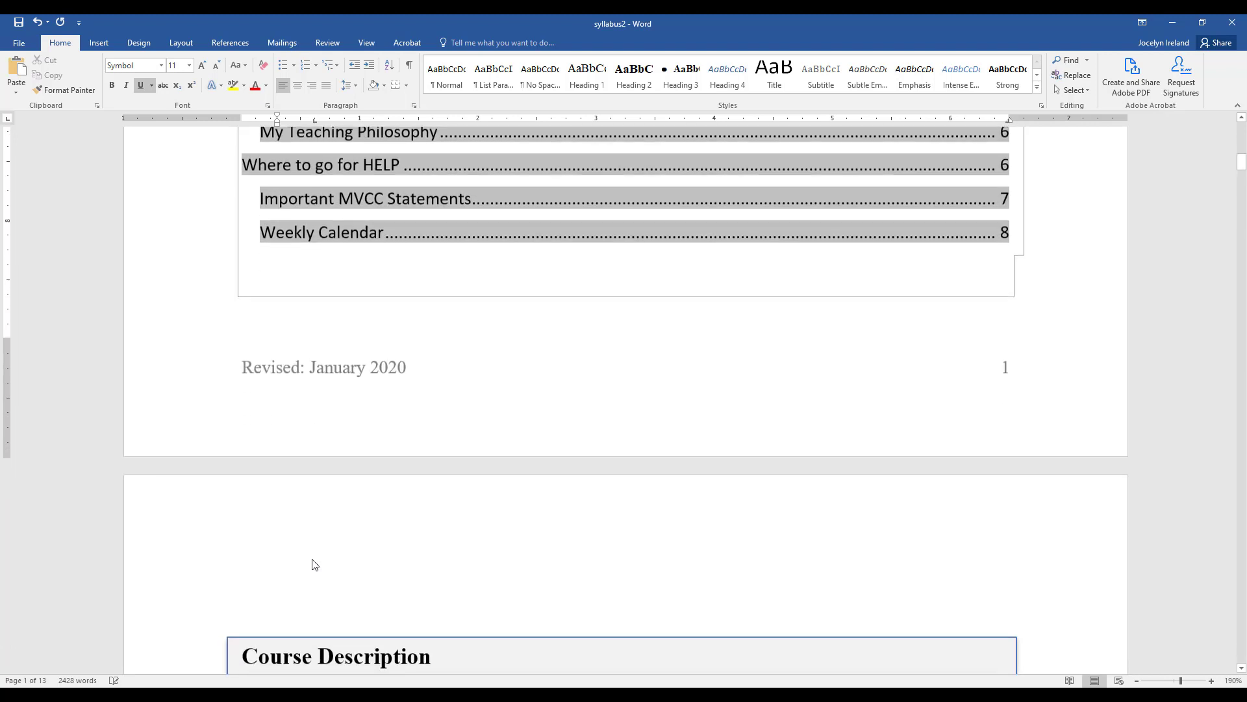
scroll(314, 562, "down", 7)
scroll(314, 560, "up", 20)
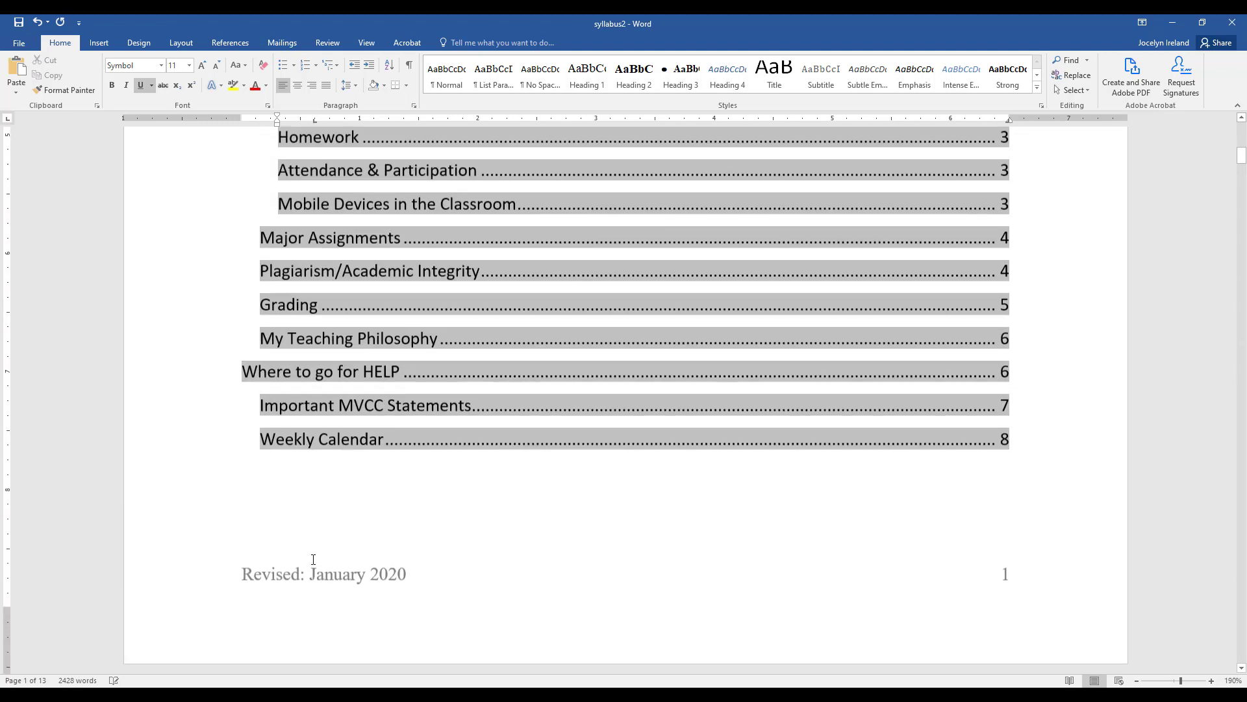
scroll(313, 558, "down", 7)
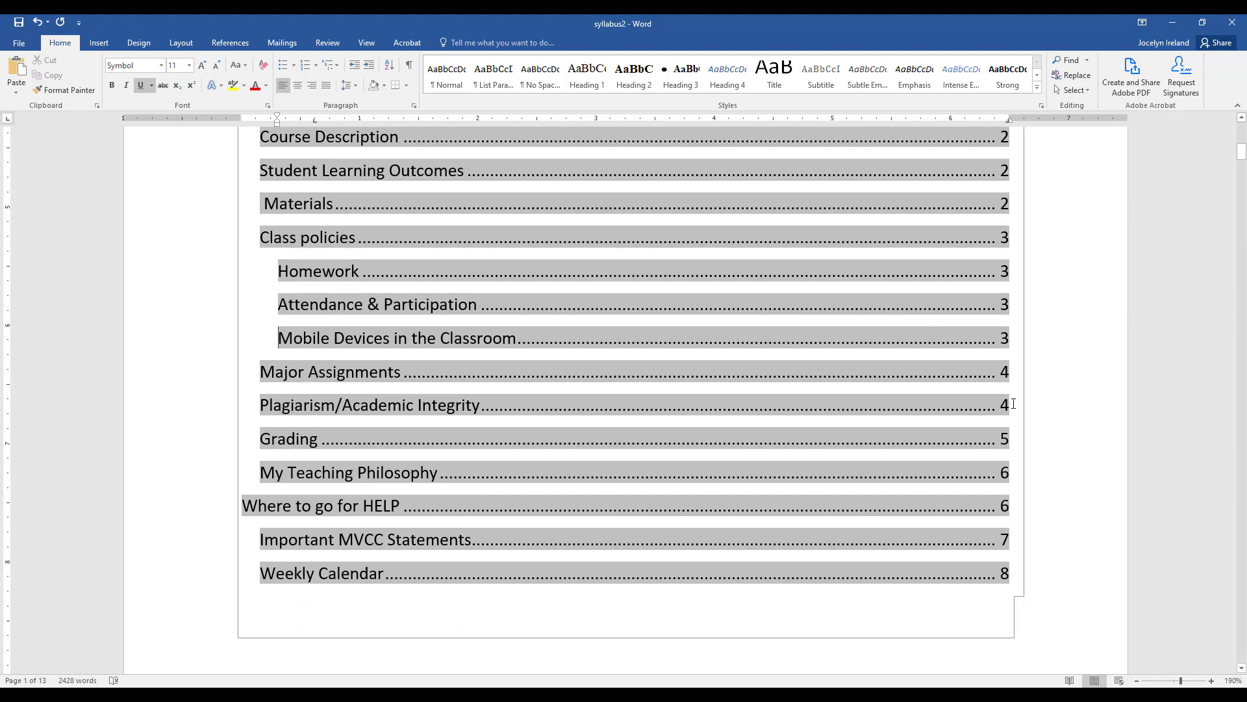
Check the Major Assignments and Mobile Devices entries, then move to page 3's Submission Guidelines.
left_click_drag(1014, 398, 325, 416)
left_click(1076, 385)
left_click(1090, 349)
scroll(1069, 352, "down", 7)
scroll(1069, 352, "down", 15)
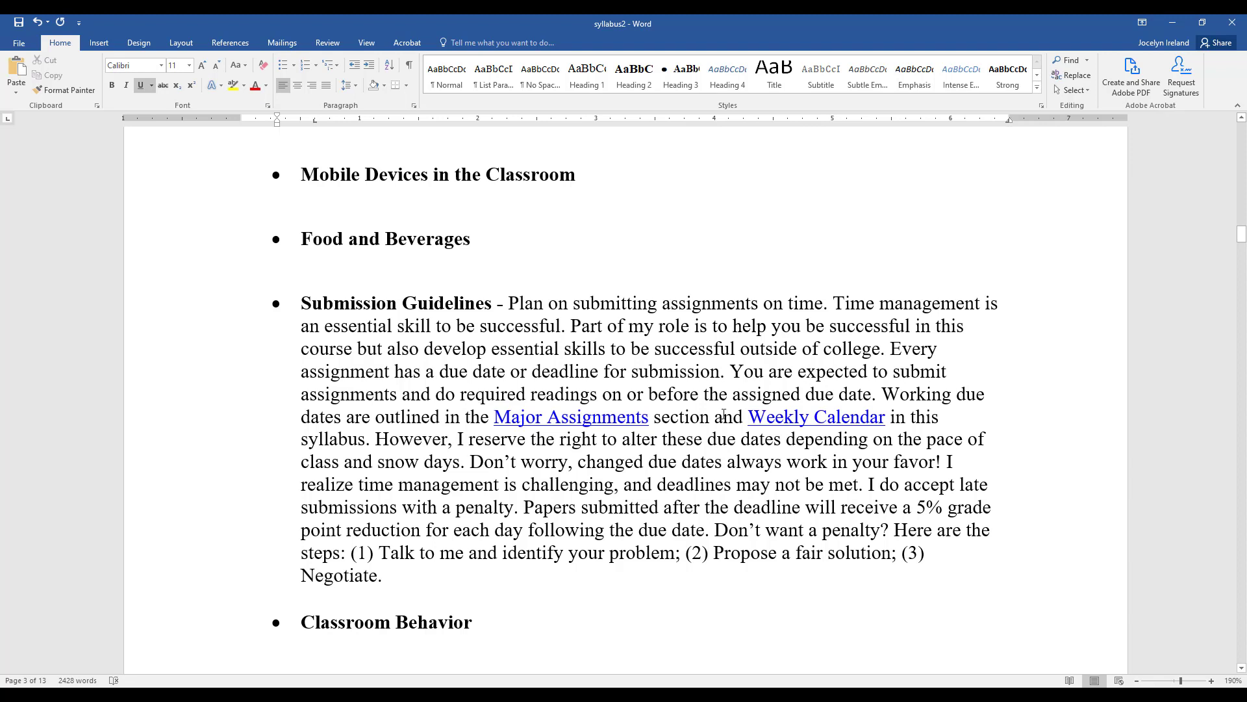
Open the hyperlink settings for 'Weekly Calendar' in the Submission Guidelines paragraph.
left_click_drag(889, 419, 749, 419)
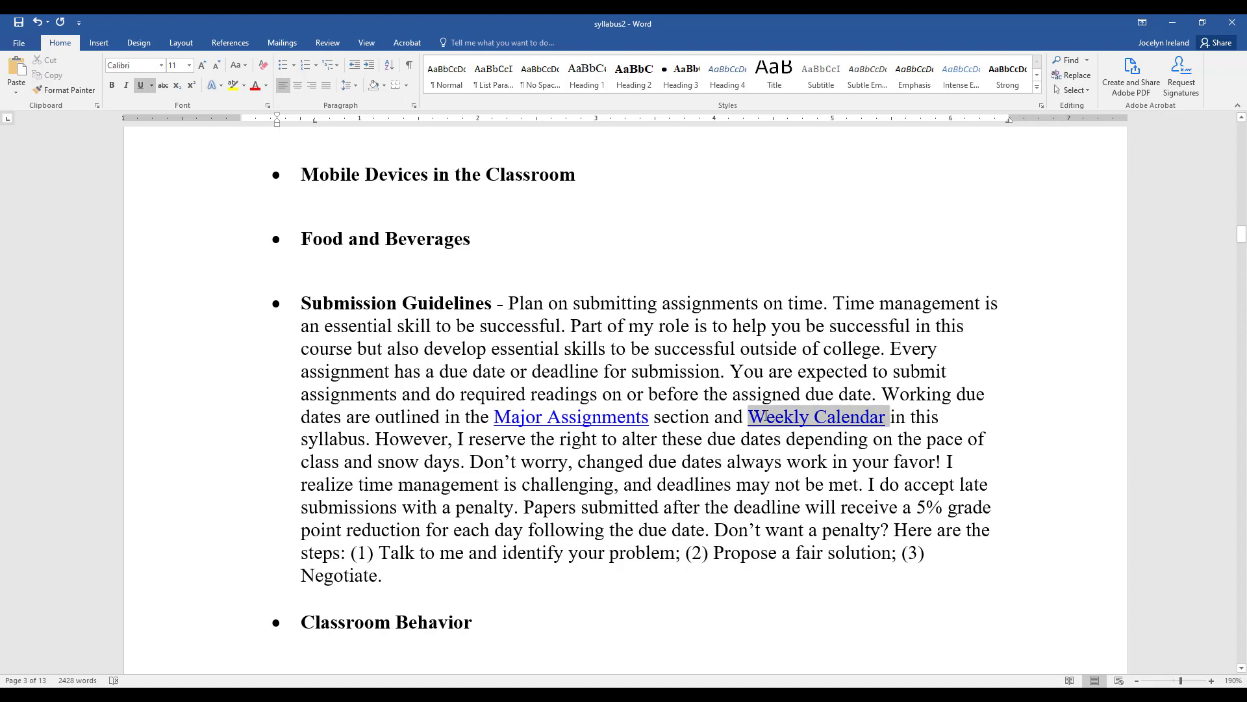
left_click(99, 43)
left_click(481, 73)
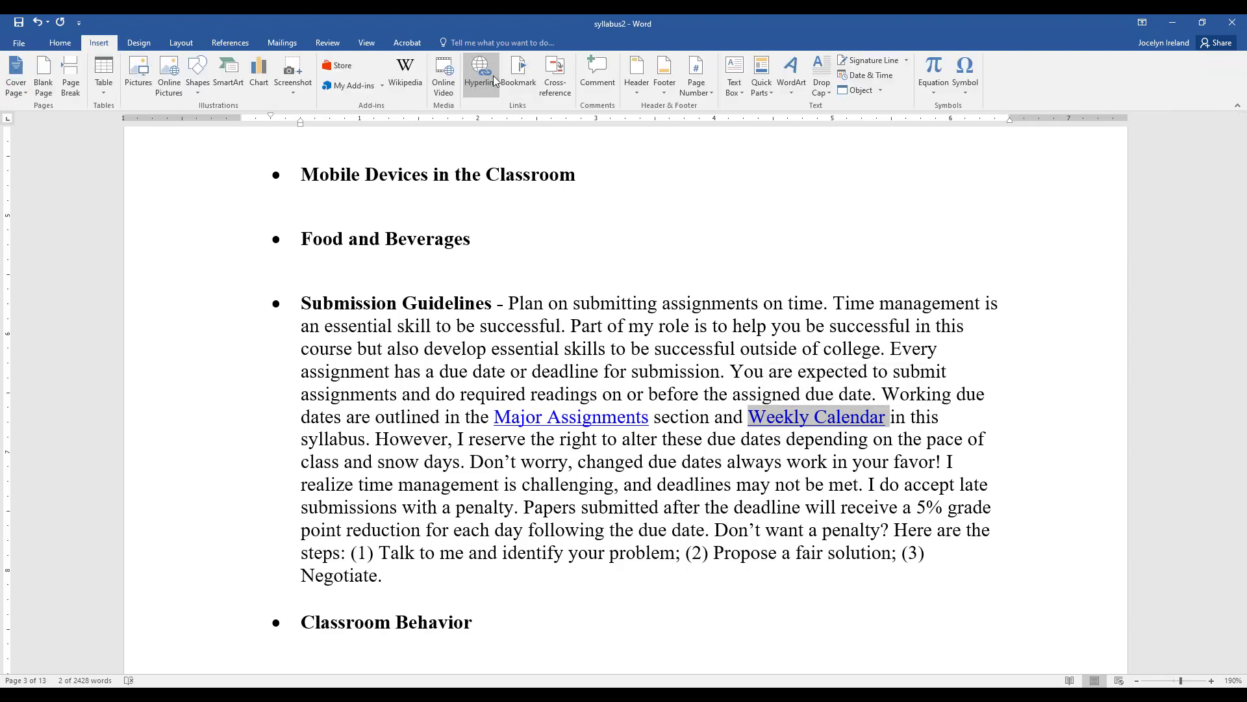